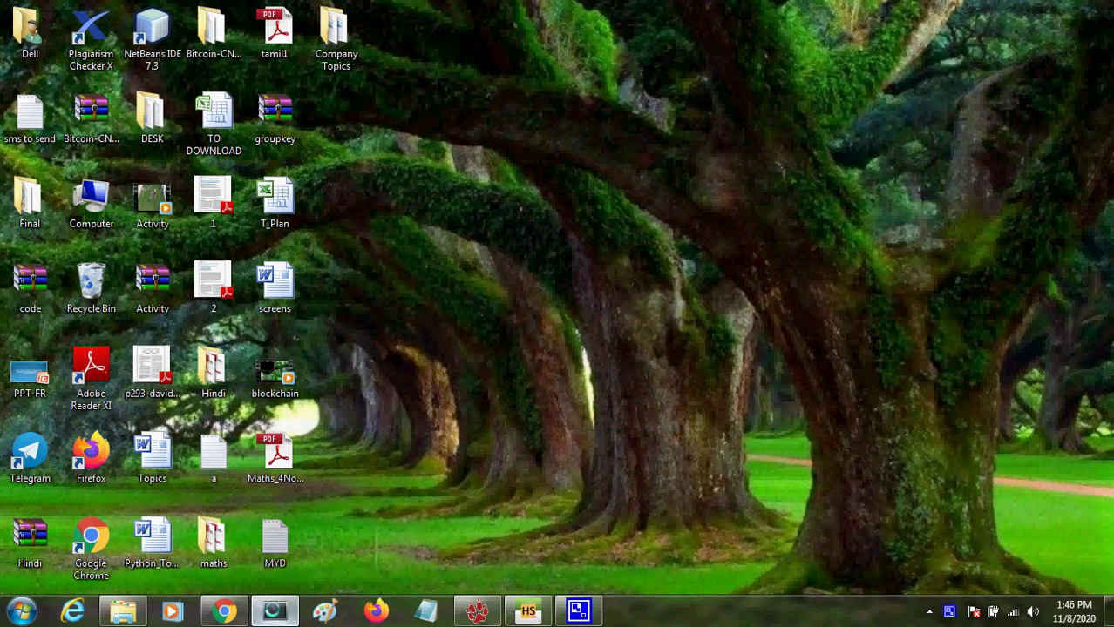
Activate the tf environment in Anaconda Prompt and launch the app with python app.py.
left_click(275, 610)
type("activate")
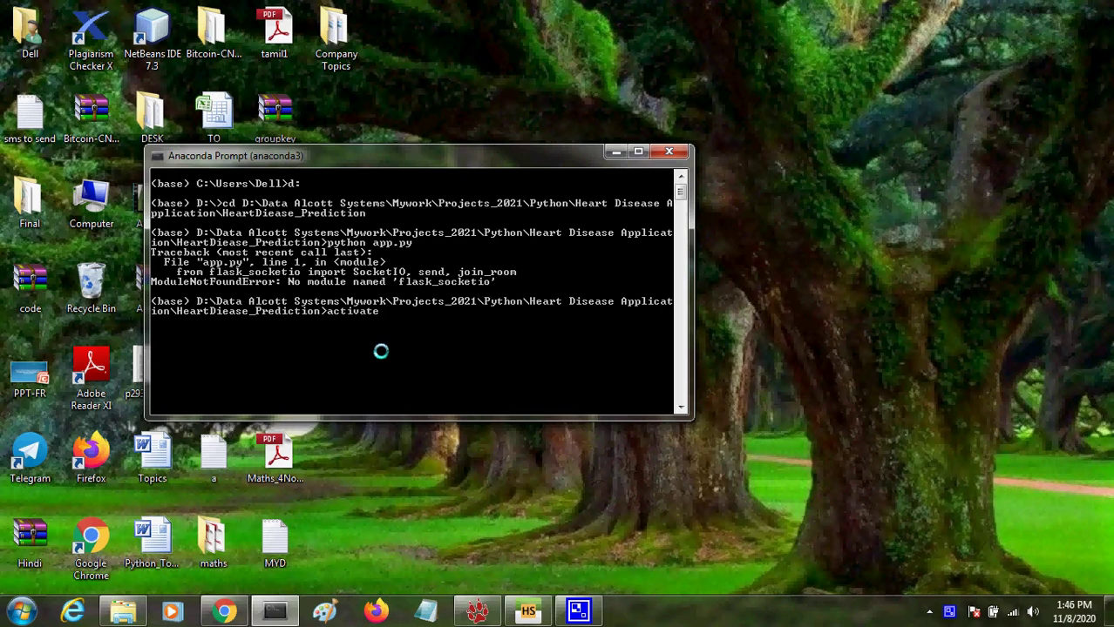
type("tf")
key("Return")
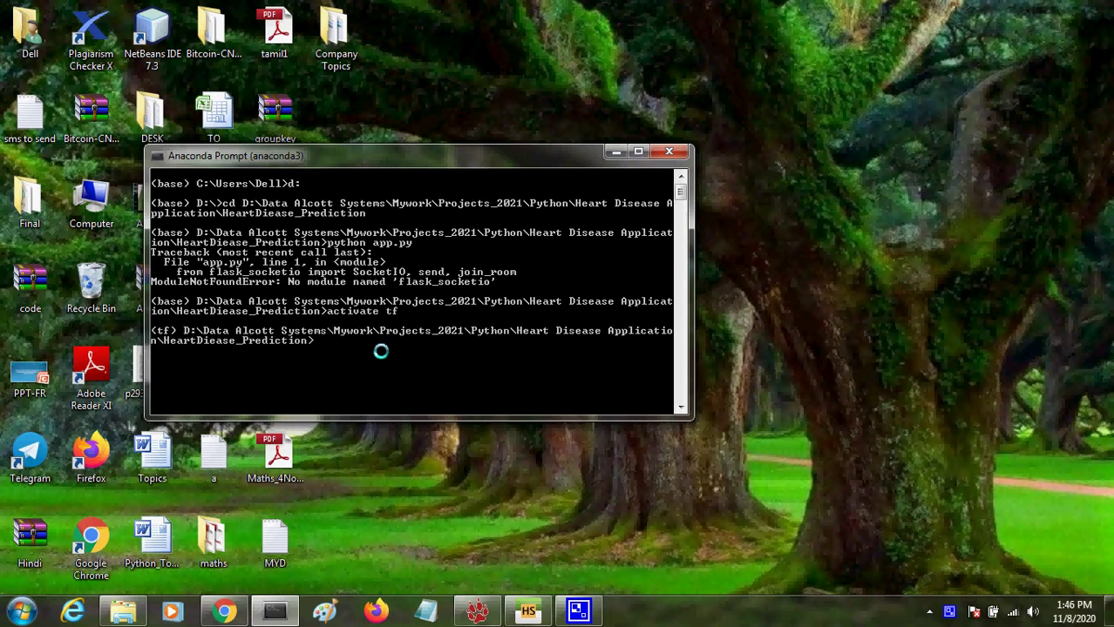
type("python app.py")
key("Return")
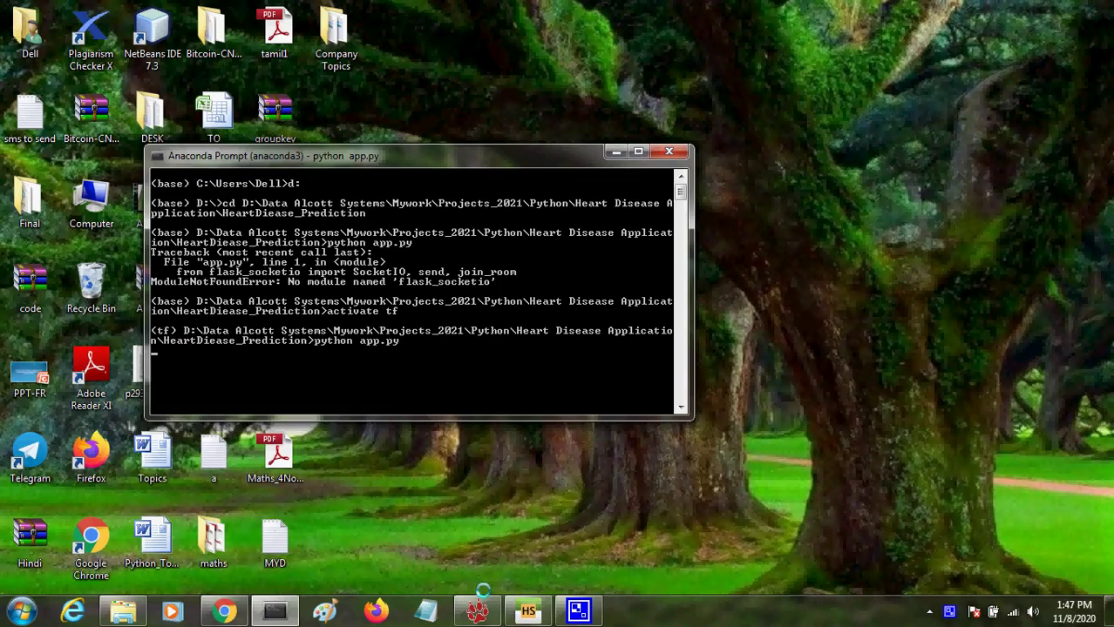
left_click(528, 611)
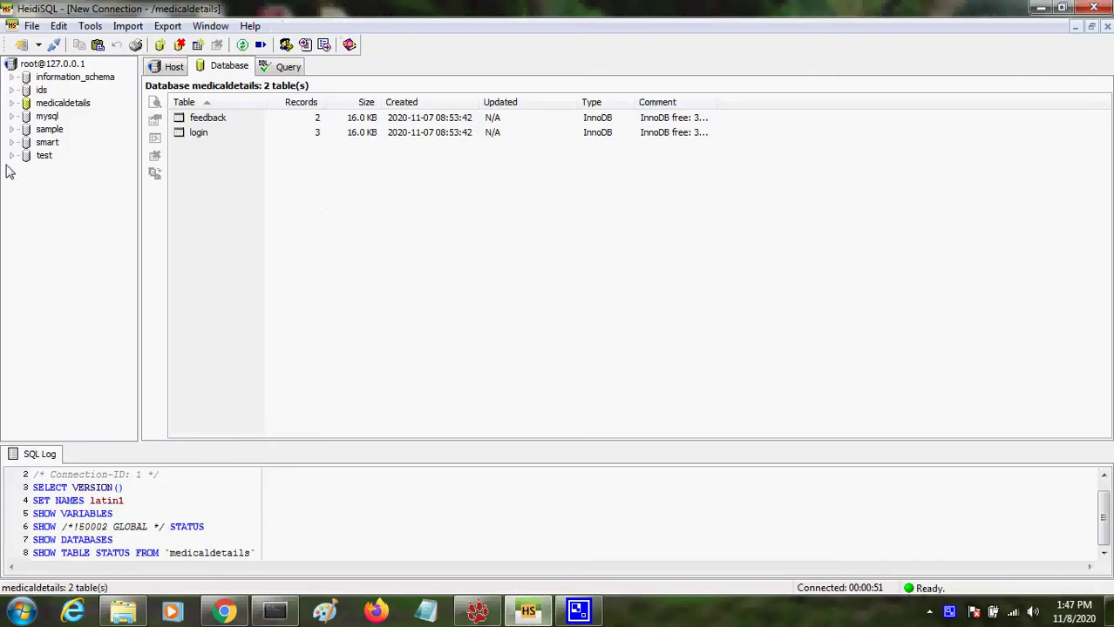
left_click(10, 103)
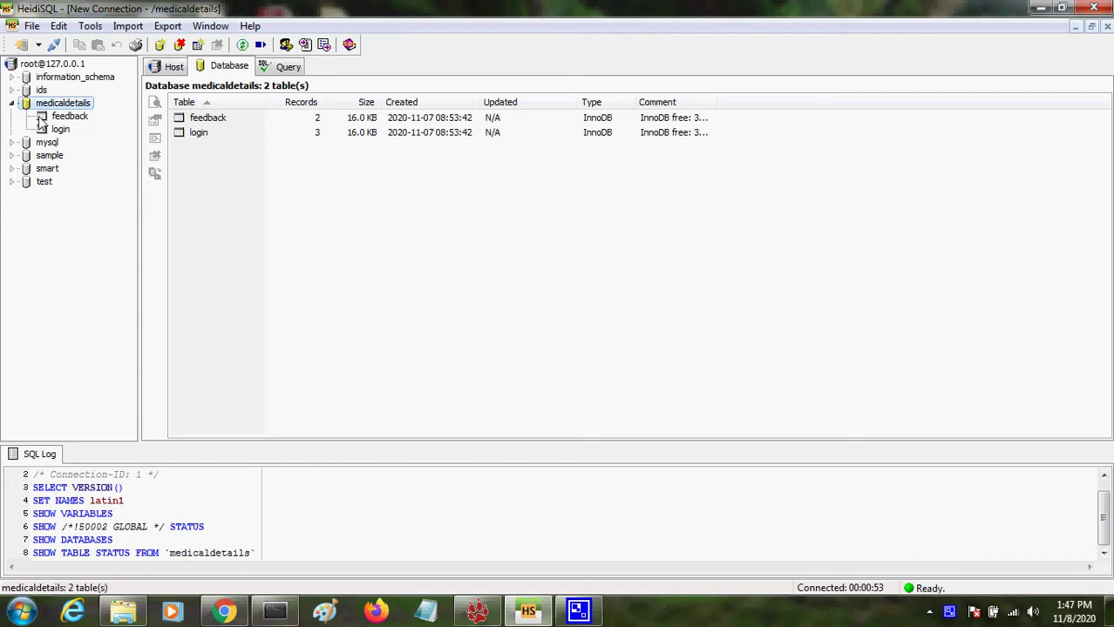
left_click(66, 116)
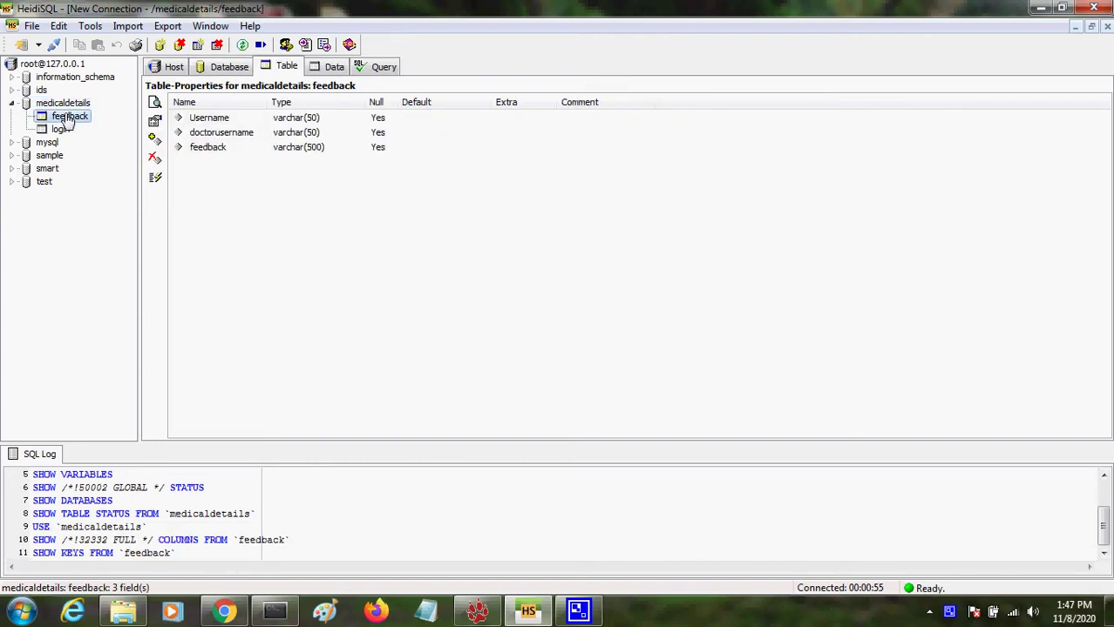
left_click(321, 70)
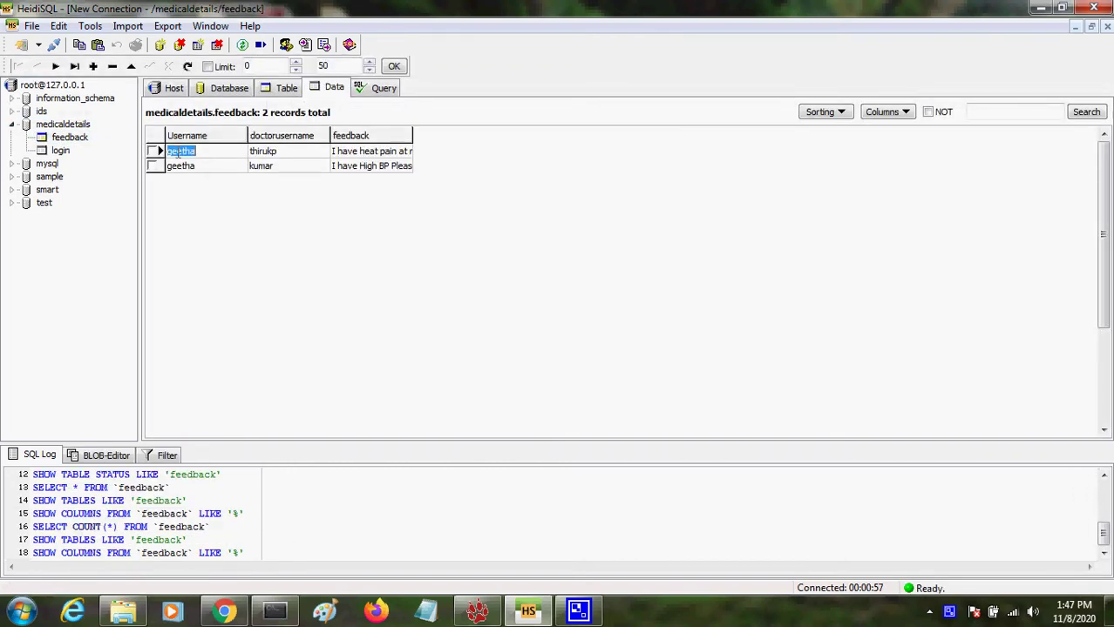
left_click(61, 151)
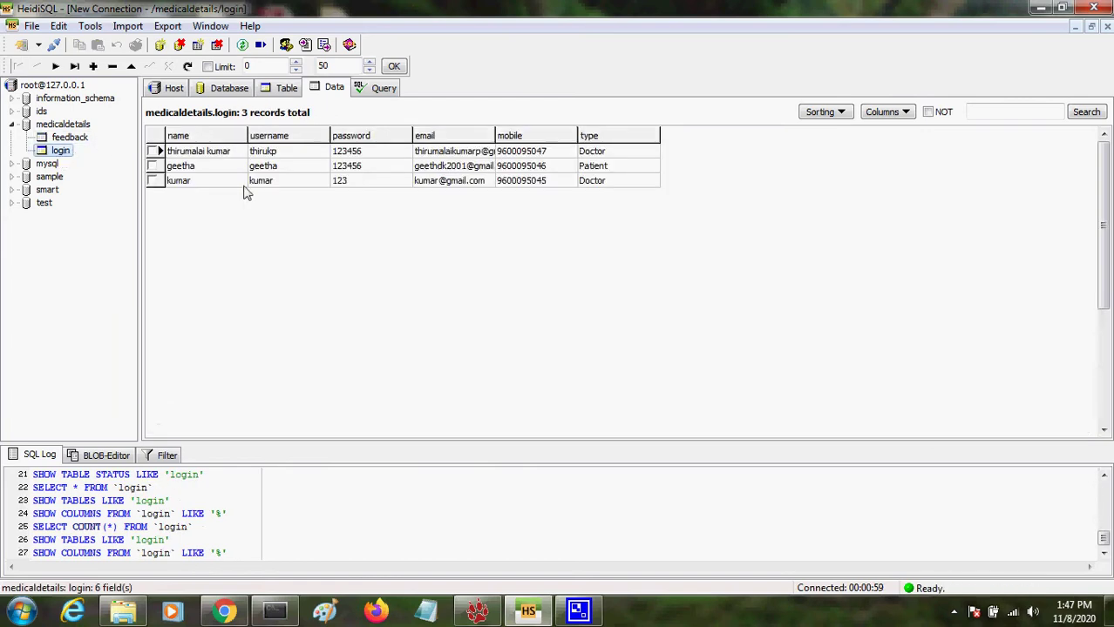
left_click(1040, 7)
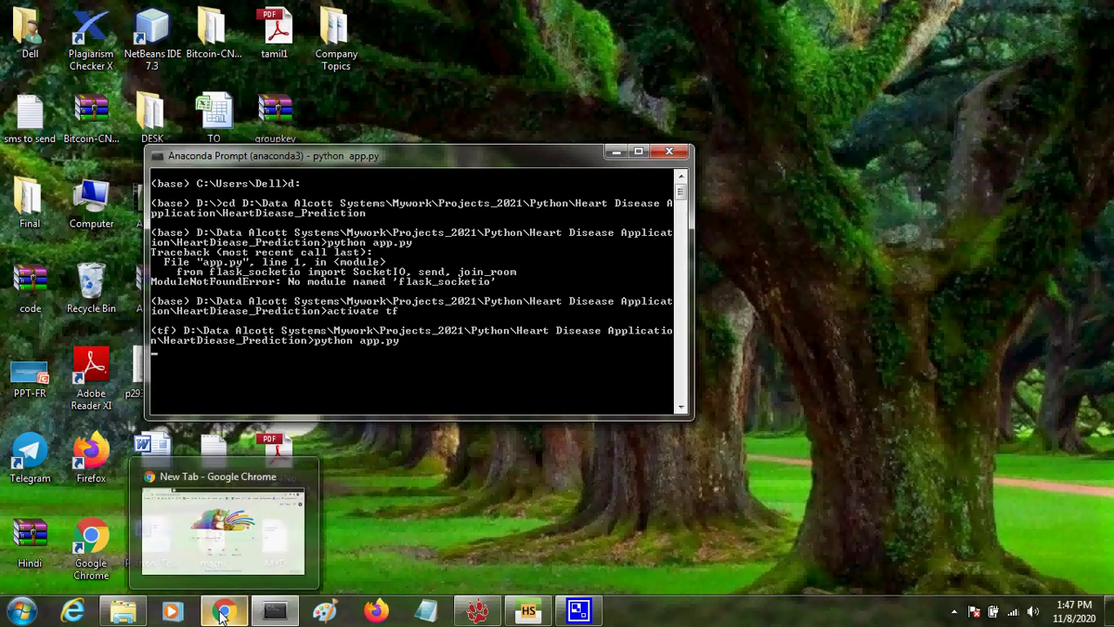
mouse_move(224, 613)
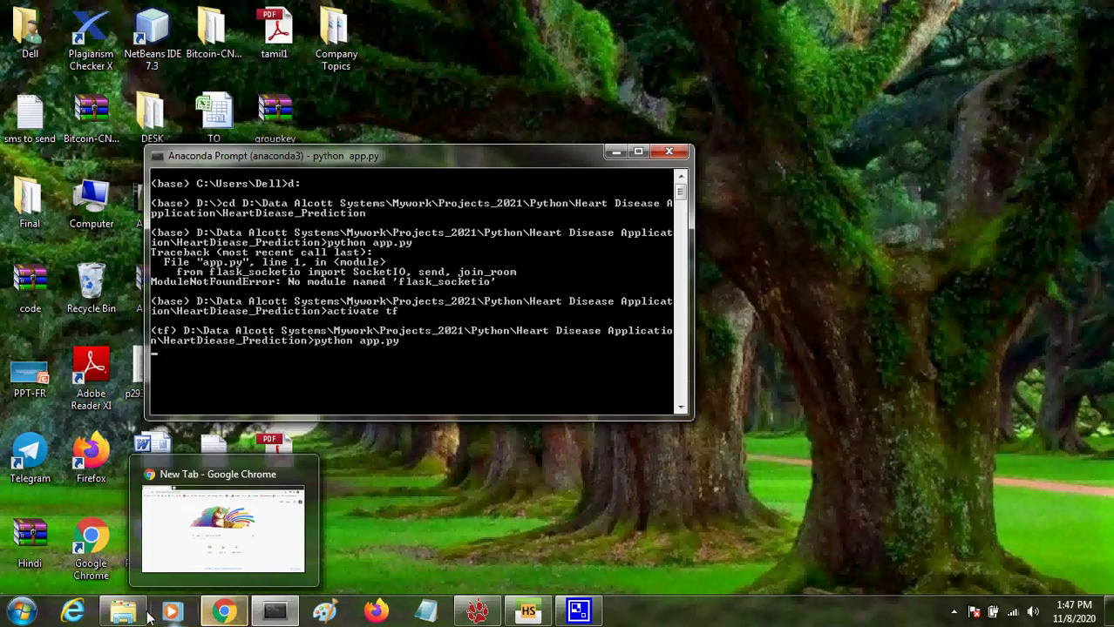
Open data.csv in Excel to review the heart-disease dataset, then close Excel.
left_click(123, 613)
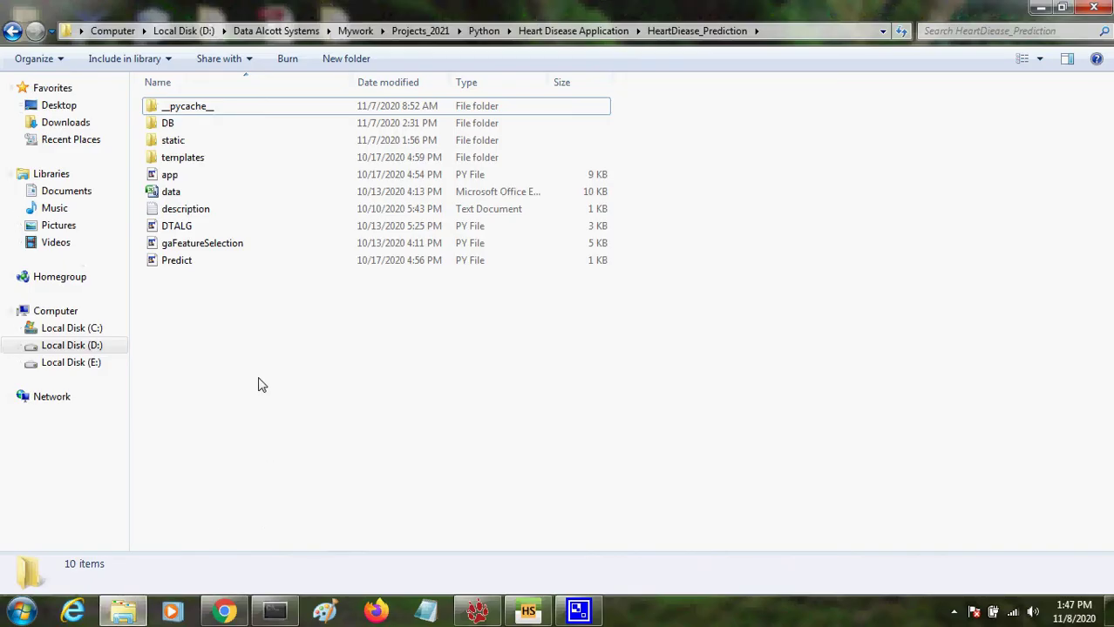
double_click(180, 193)
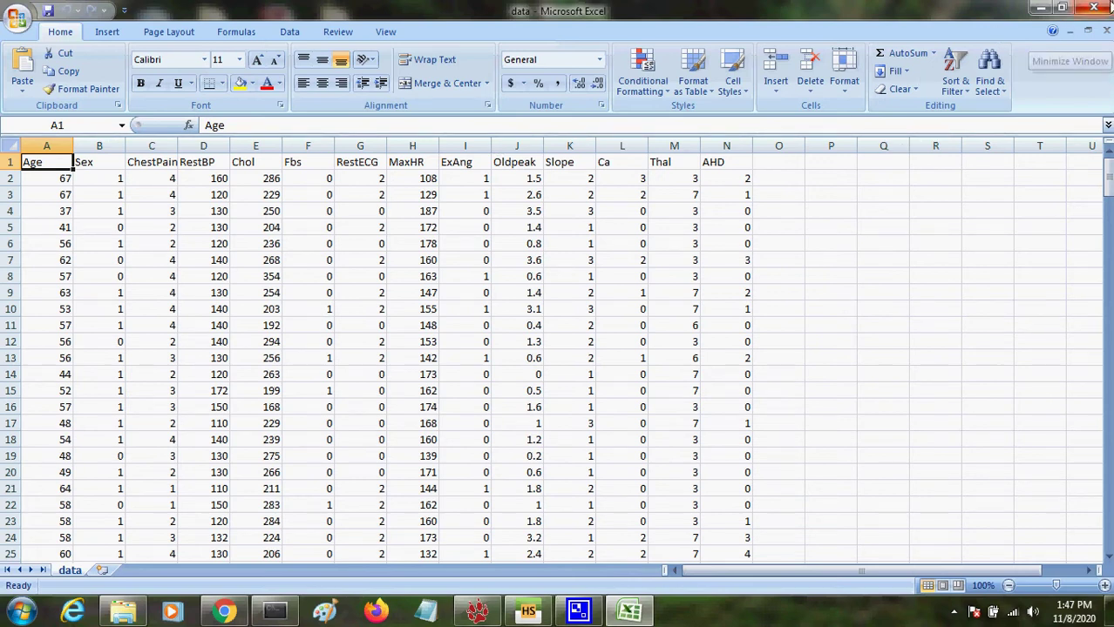
left_click(1093, 7)
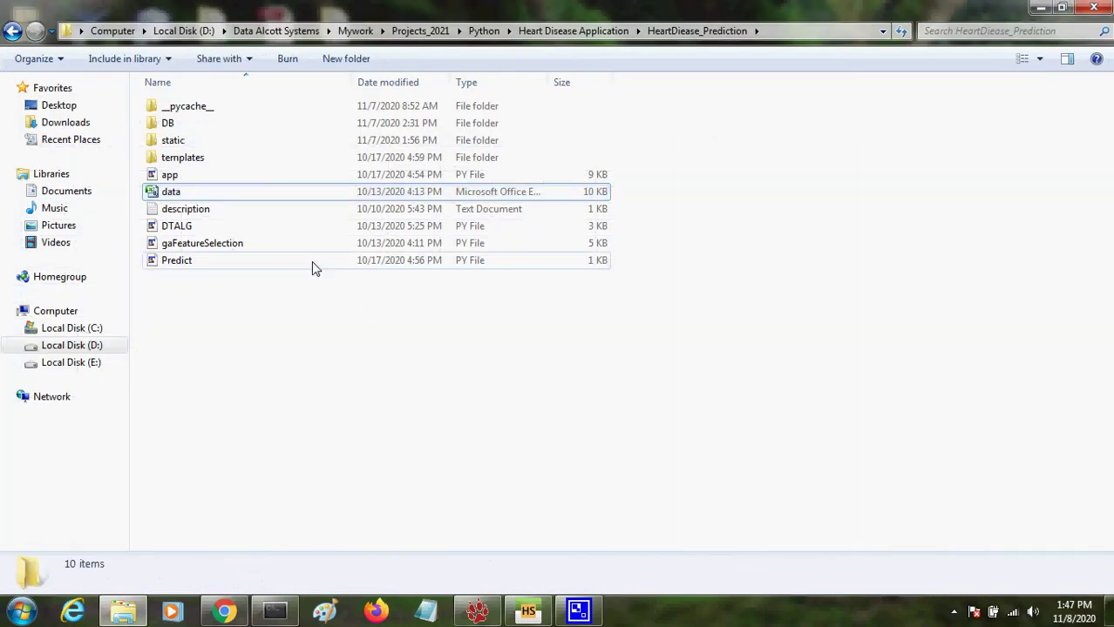
double_click(302, 219)
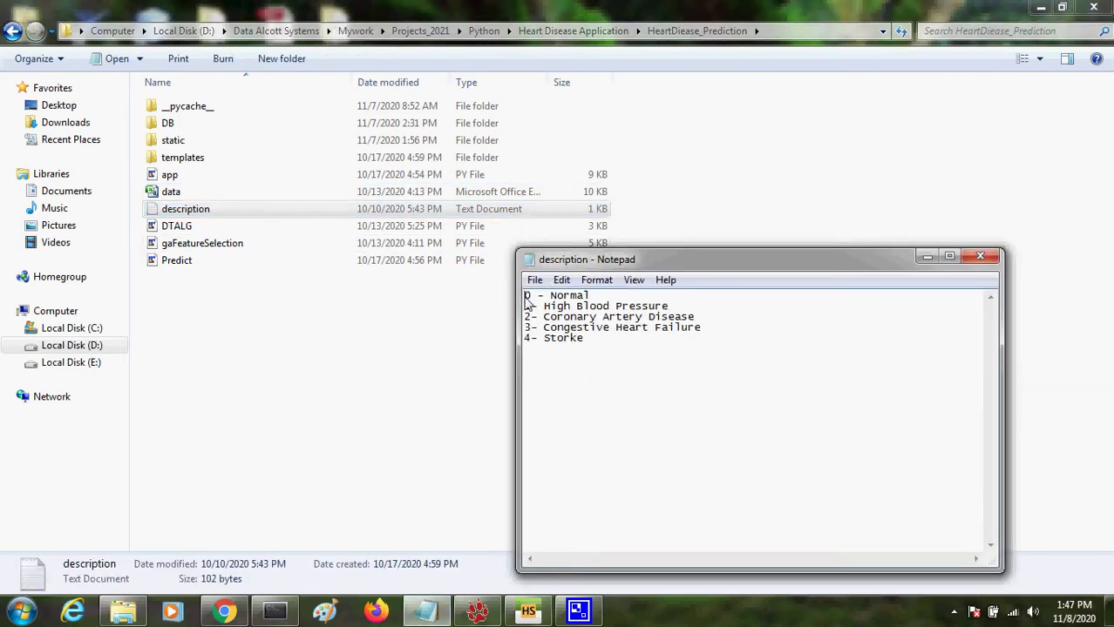
left_click_drag(529, 300, 613, 309)
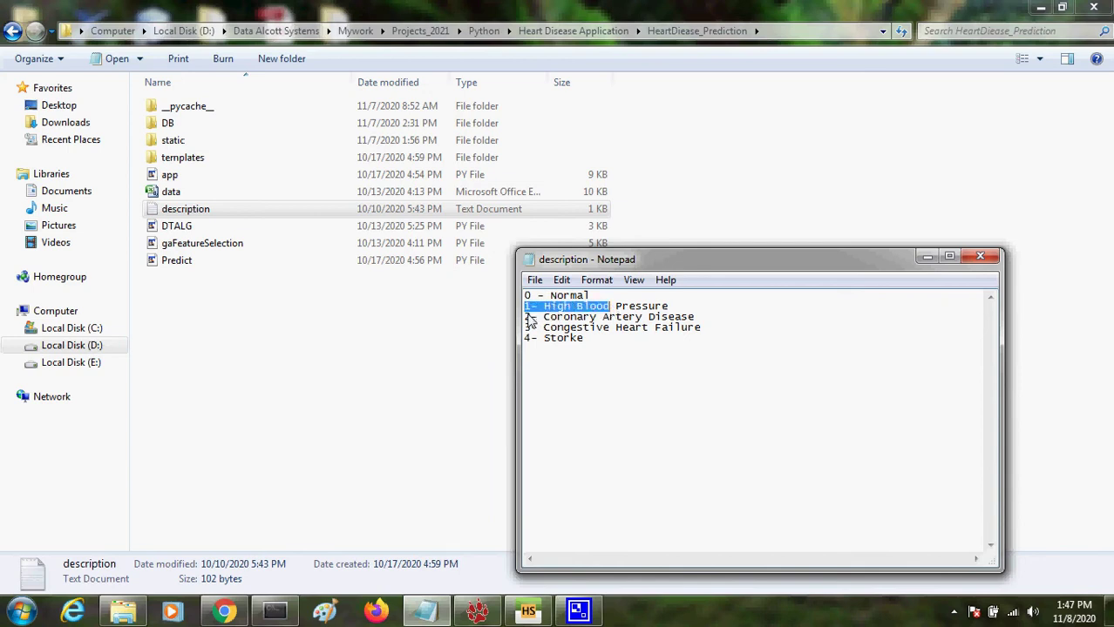
left_click_drag(526, 318, 675, 322)
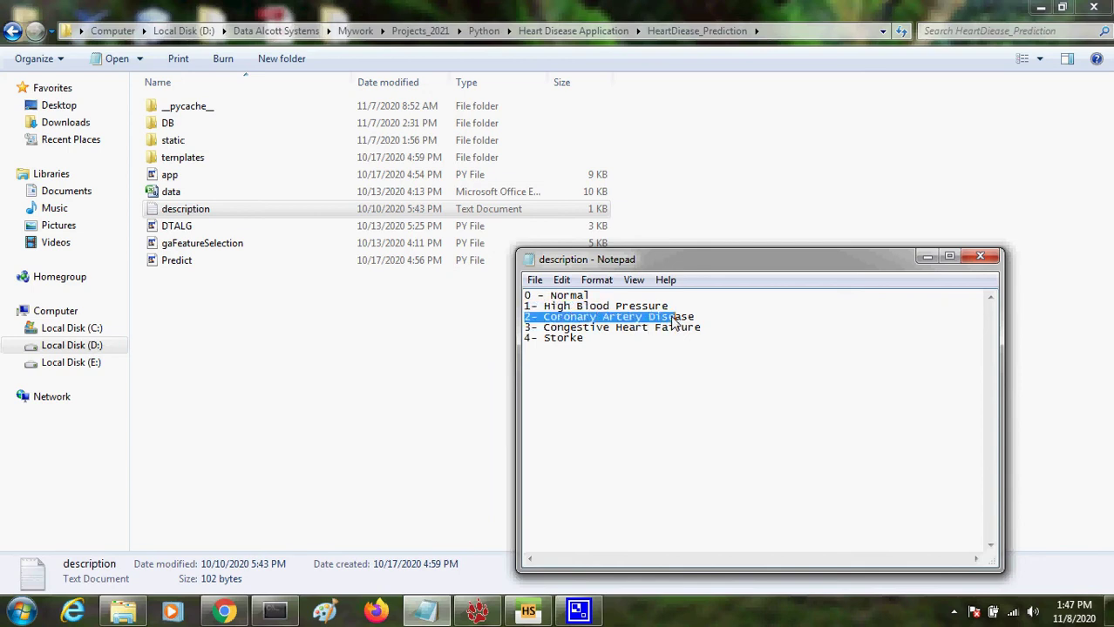
left_click_drag(542, 330, 677, 332)
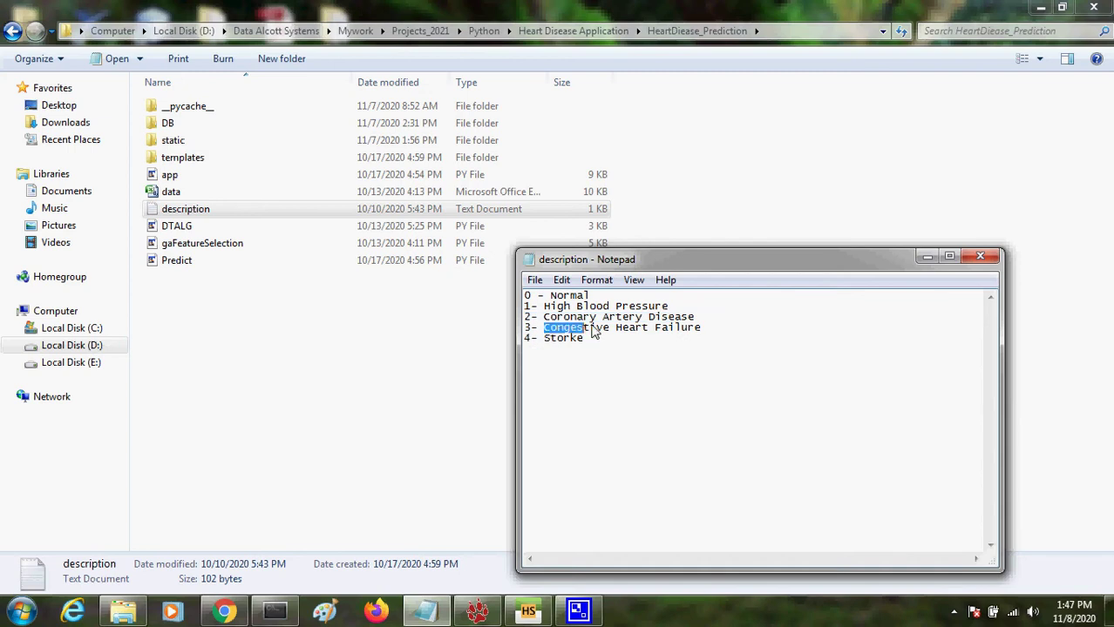
left_click(676, 332)
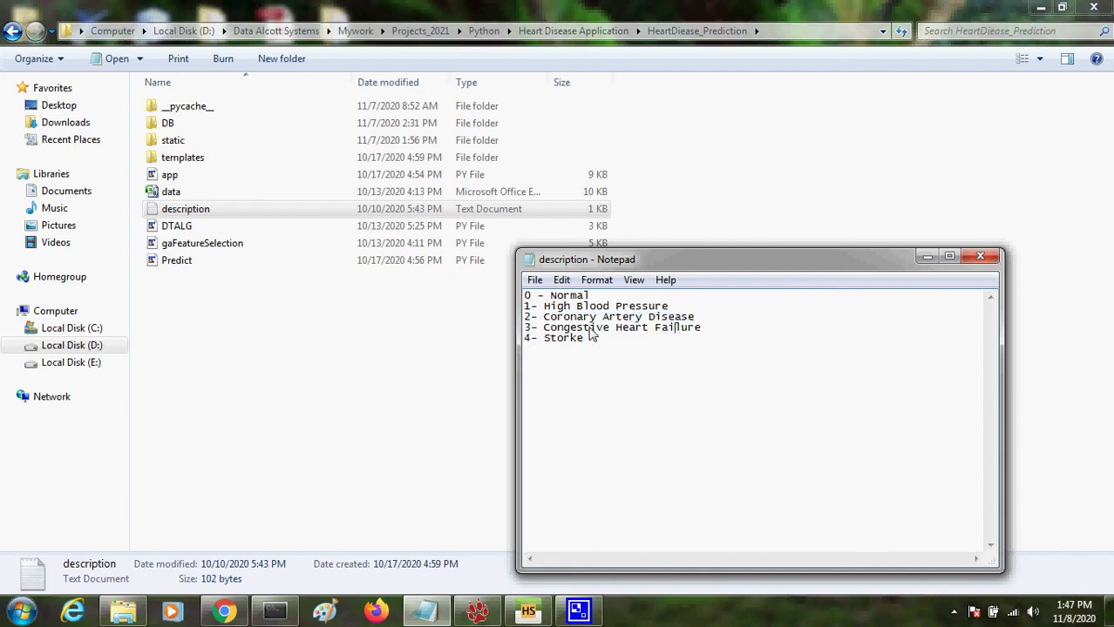
left_click_drag(528, 333, 572, 341)
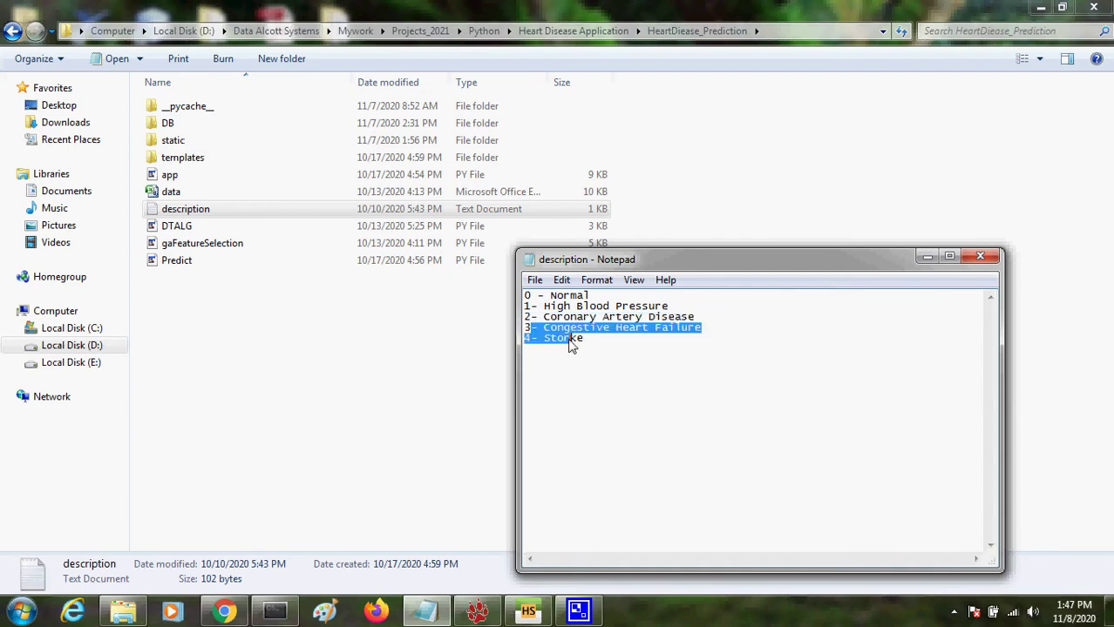
left_click(571, 340)
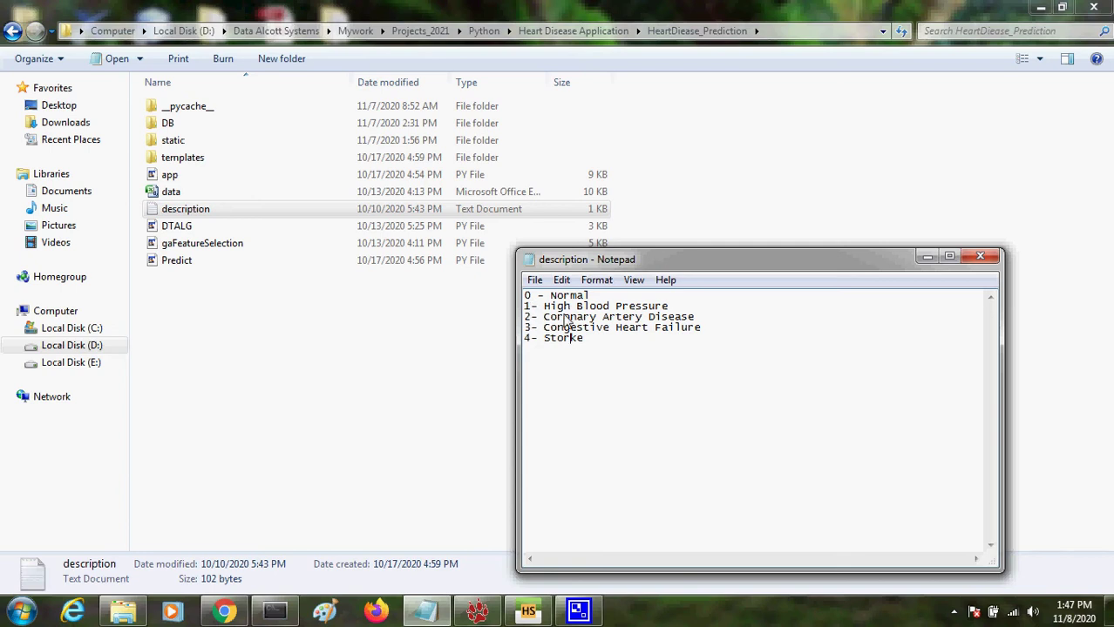
left_click(982, 259)
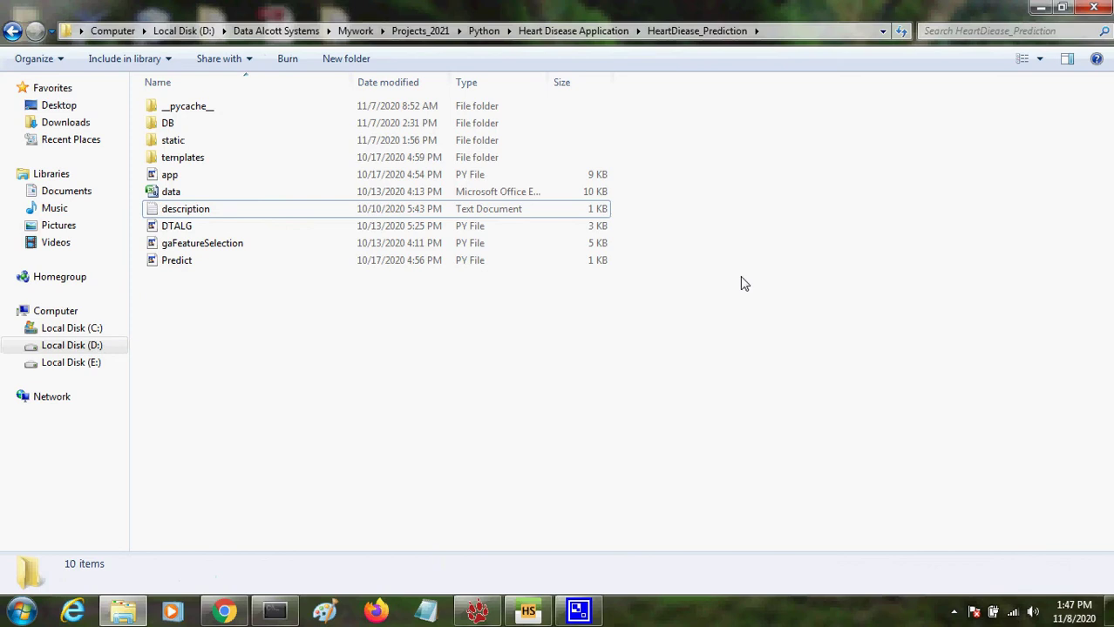
Check the running app console, return to the HeartDiease_Prediction folder, and right-click a hidden tray icon.
left_click(275, 610)
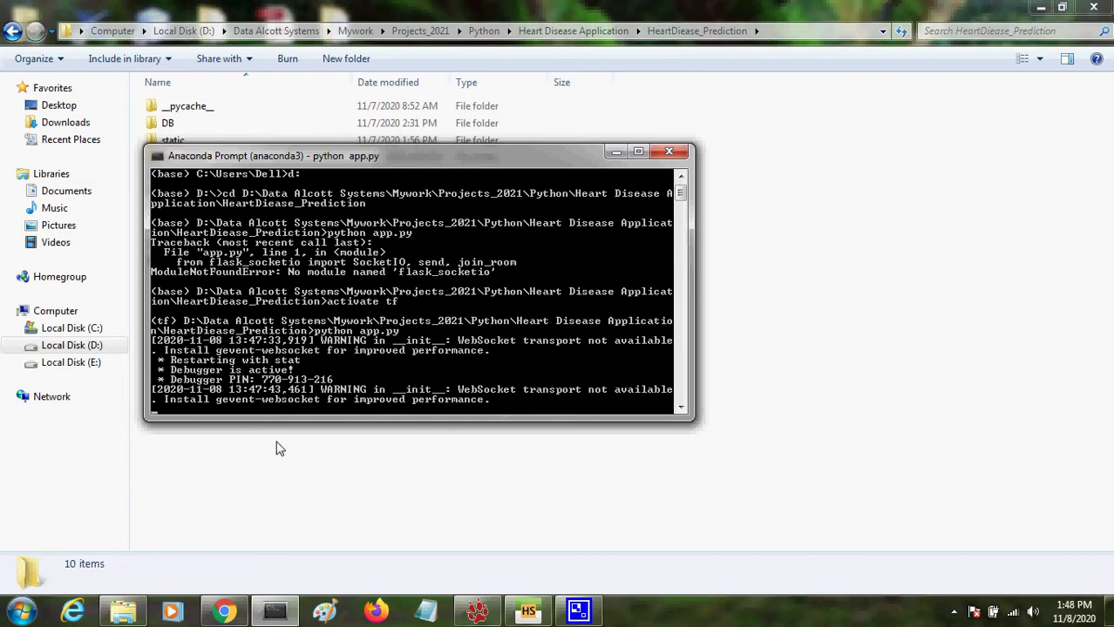
left_click(267, 495)
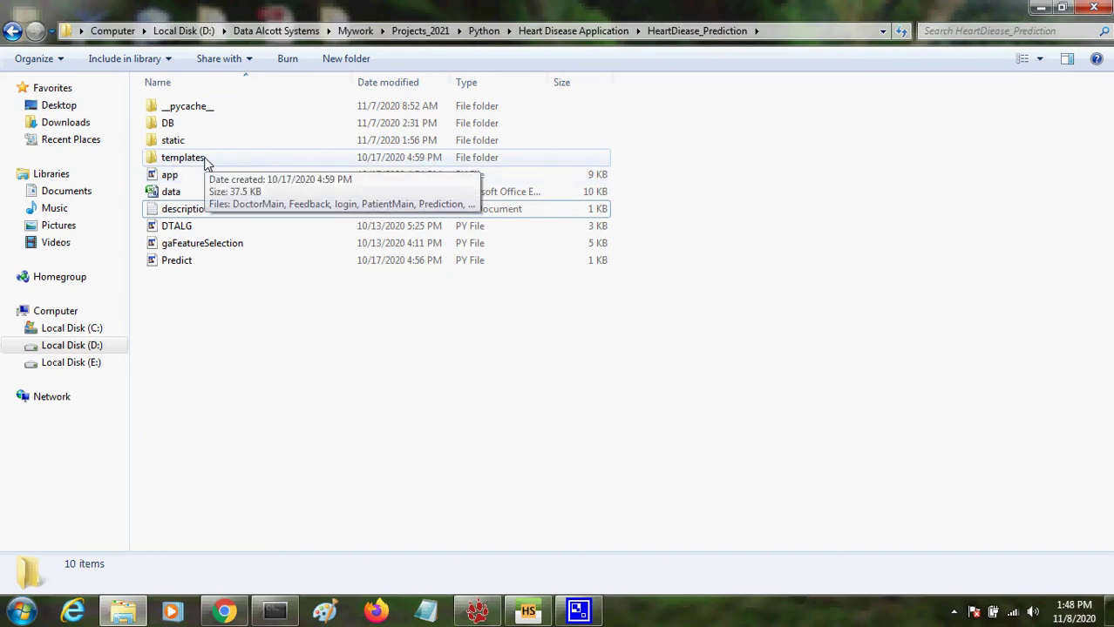
left_click(277, 612)
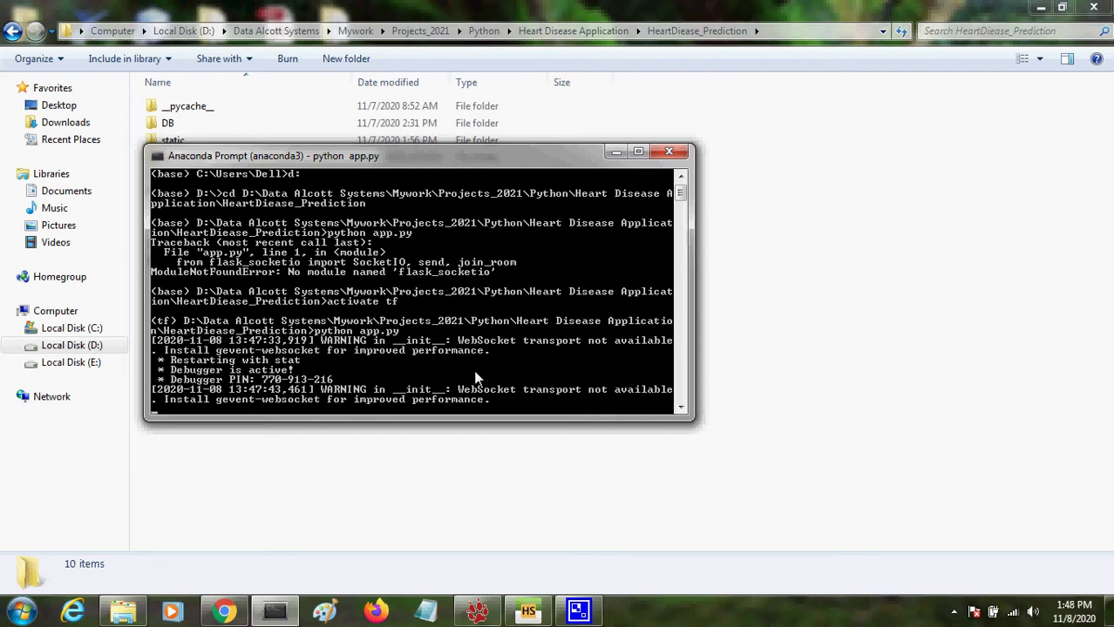
left_click(422, 427)
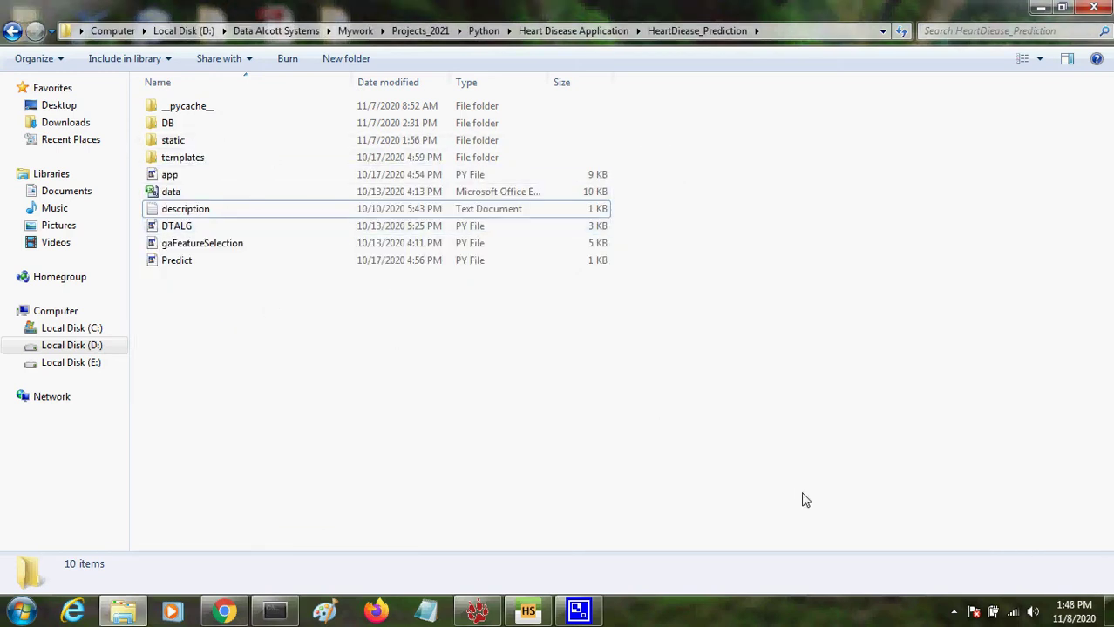
left_click(955, 610)
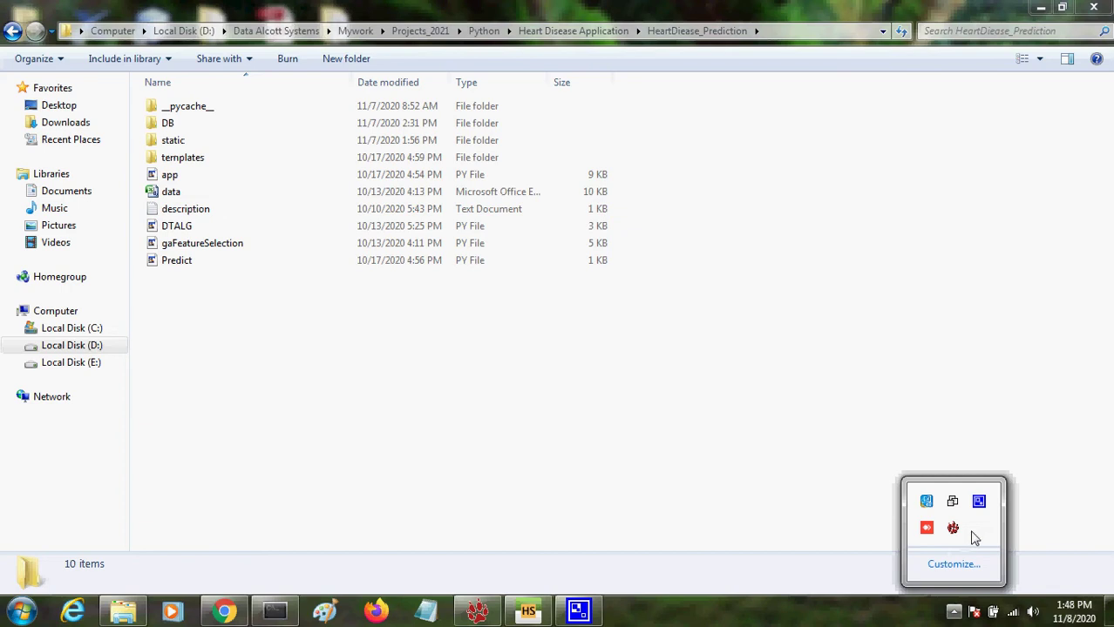
right_click(979, 505)
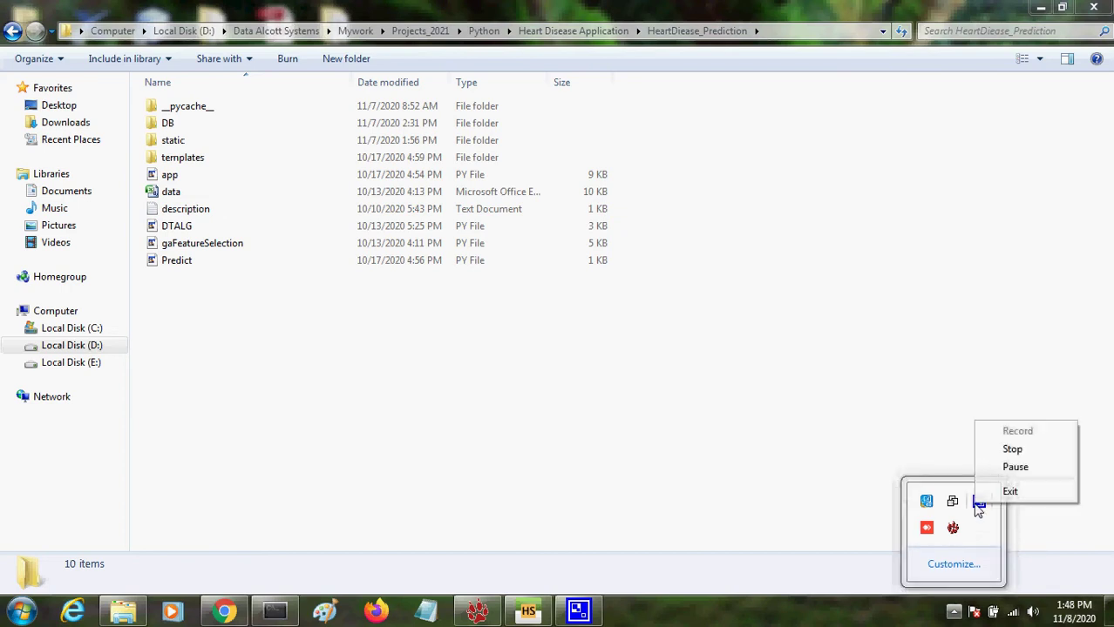
Reload the localhost:4000 login page and open the registration form.
left_click(1014, 466)
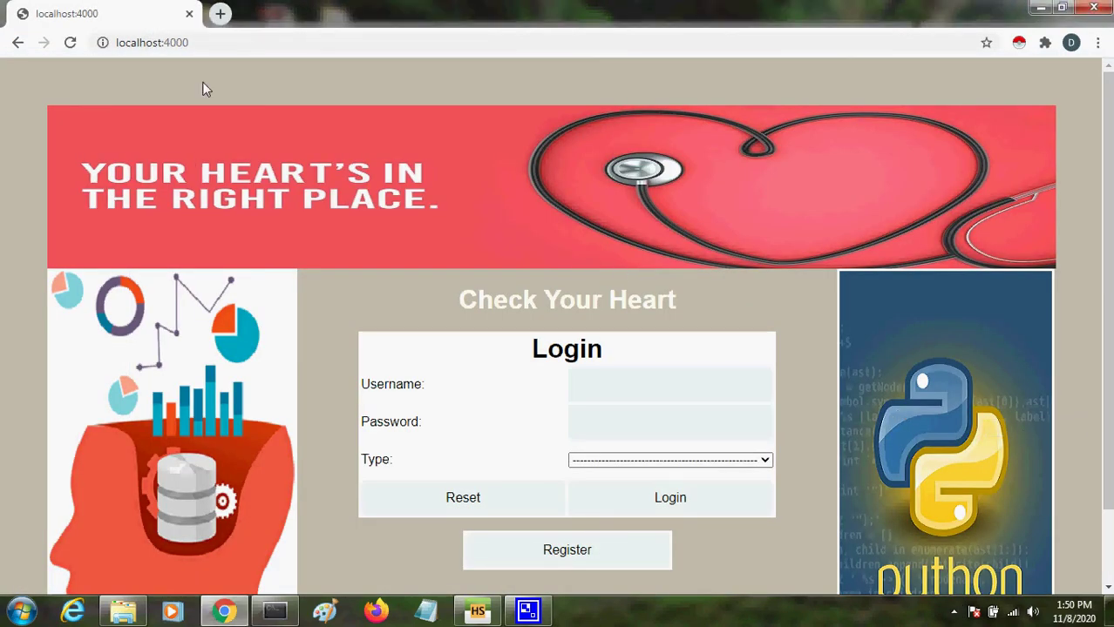
left_click(275, 610)
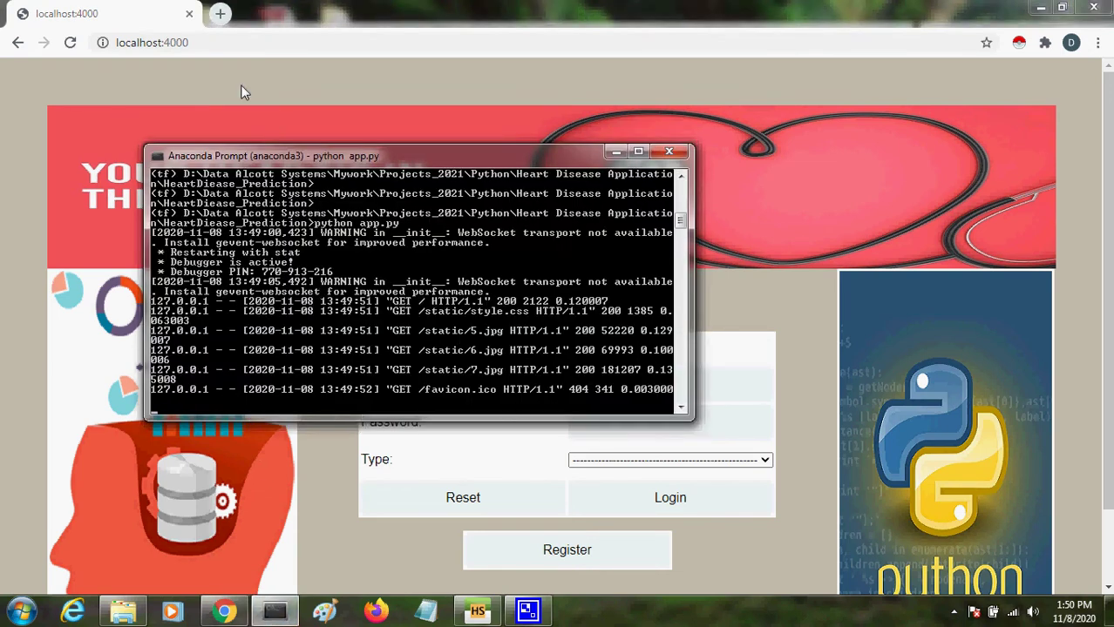
left_click(231, 49)
key("Return")
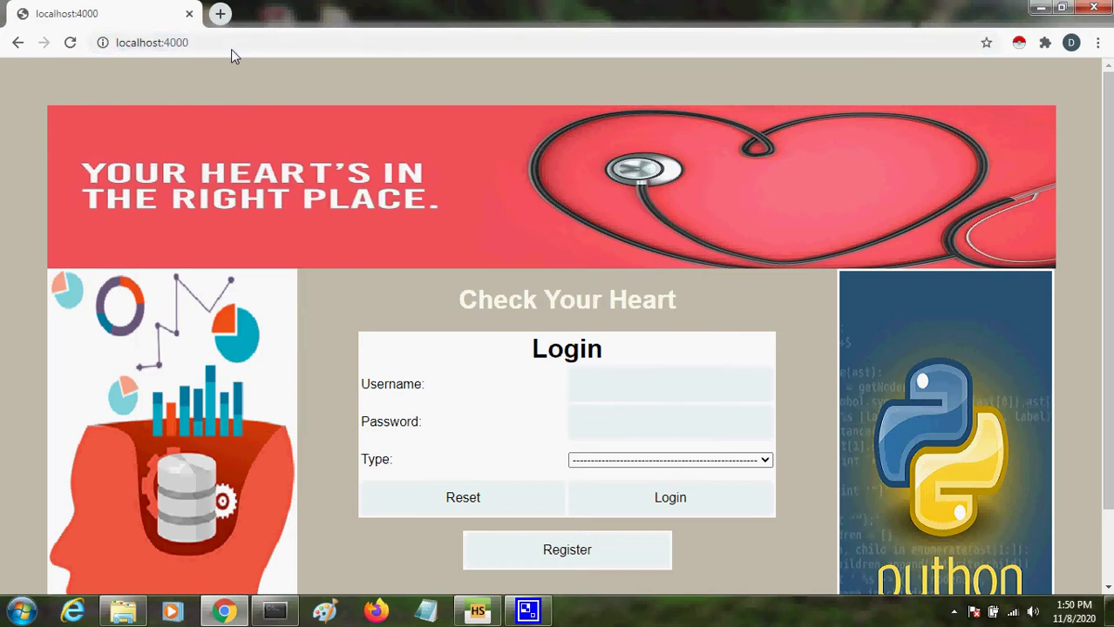
left_click(586, 558)
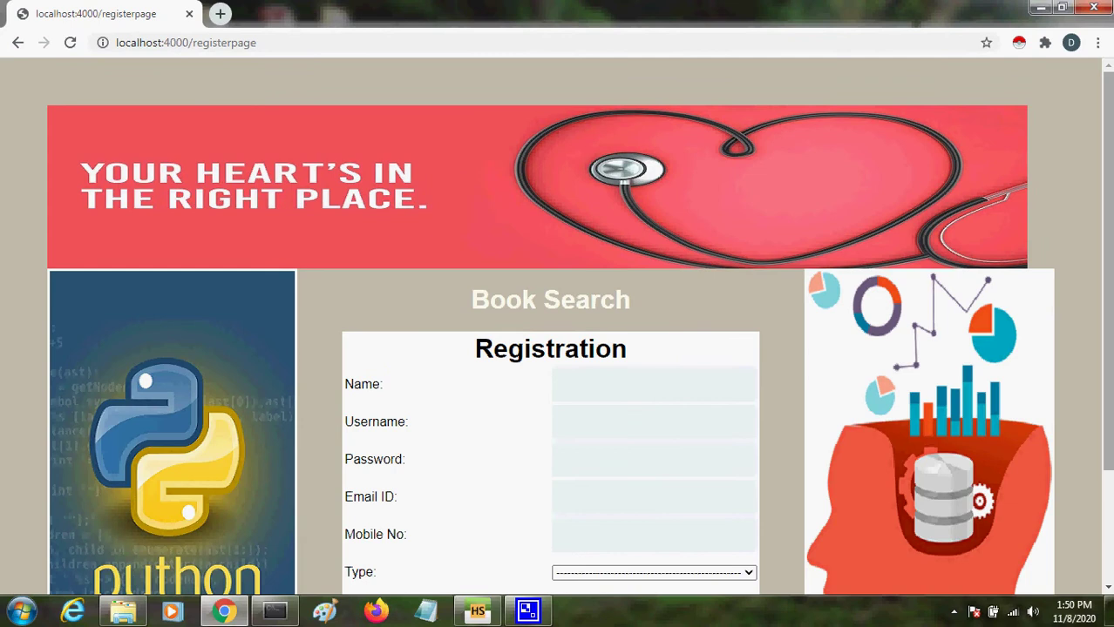
scroll(671, 230, "down", 1)
scroll(671, 230, "down", 1)
left_click(671, 230)
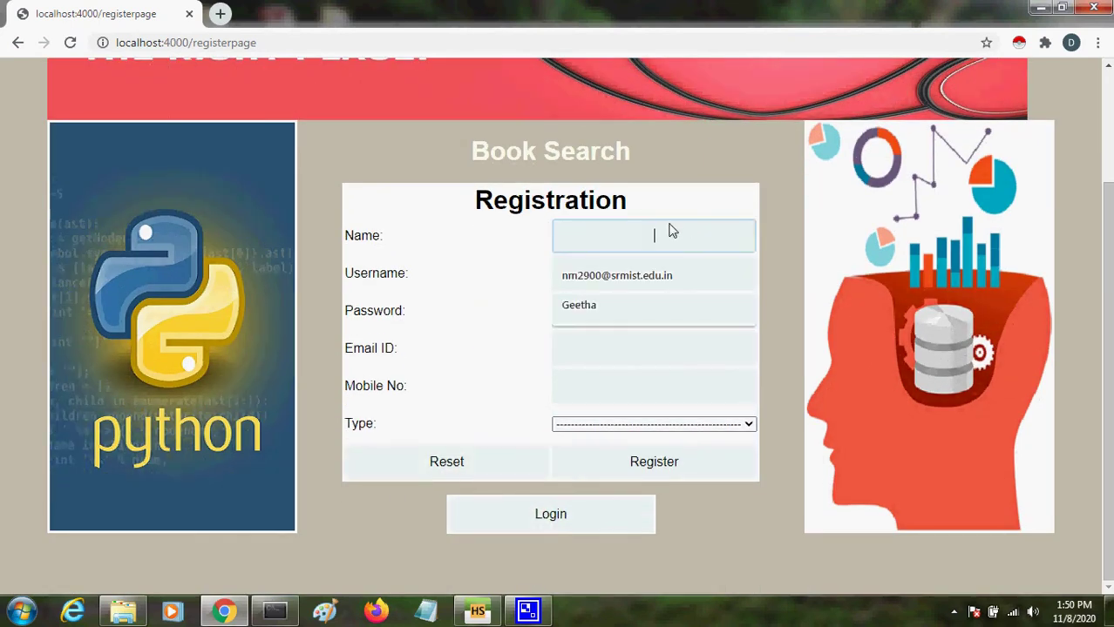
key("Escape")
type("te")
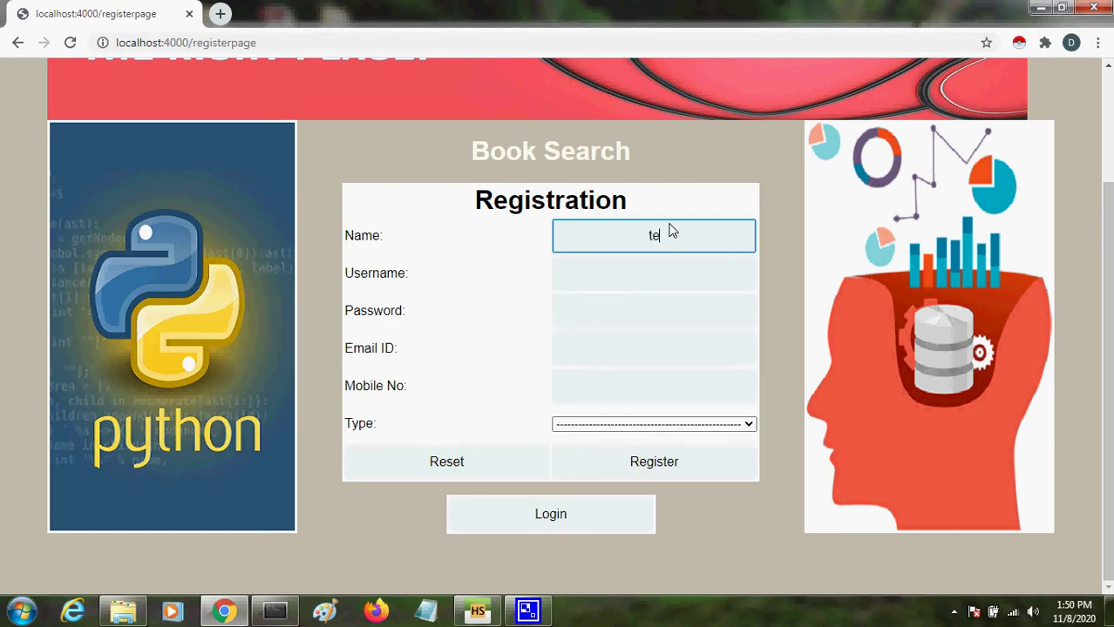
type("st")
key("Tab")
type("test")
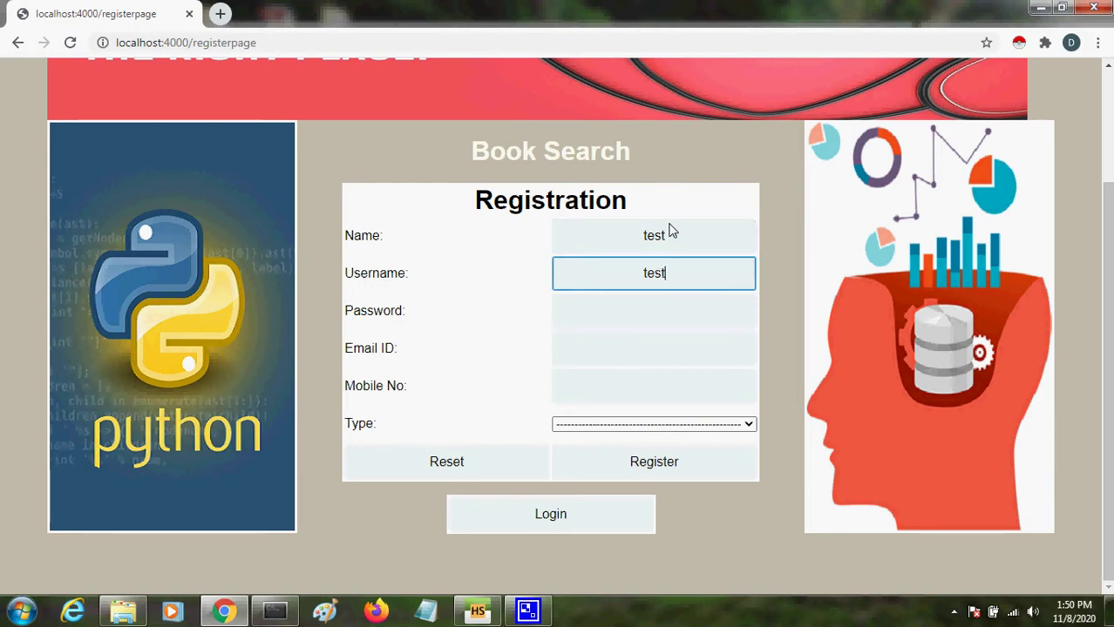
key("Tab")
key("Tab")
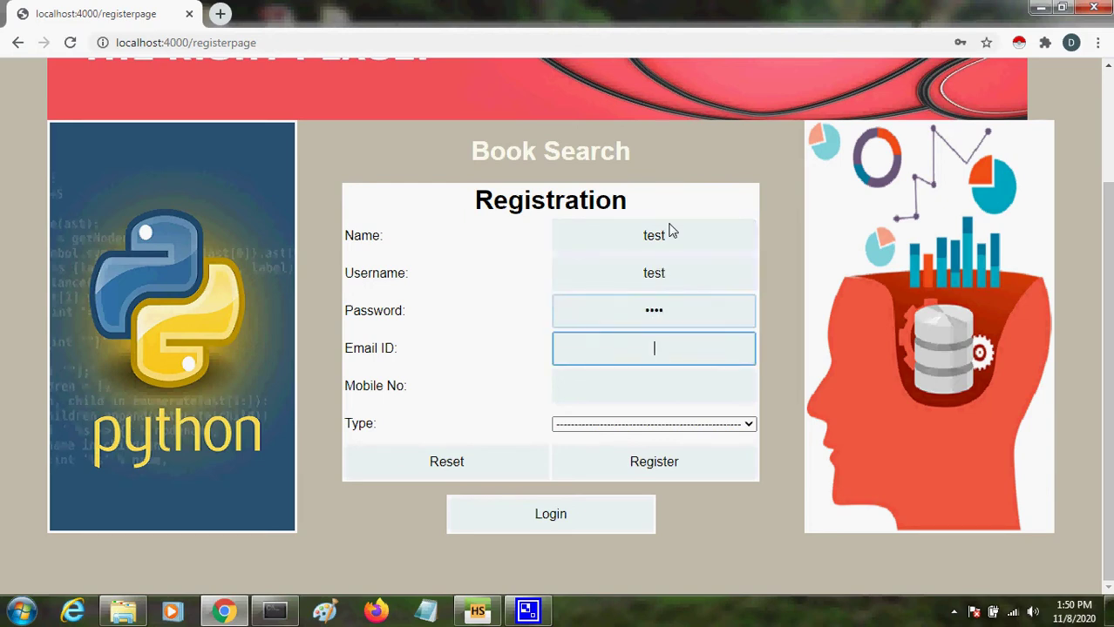
type("test@g")
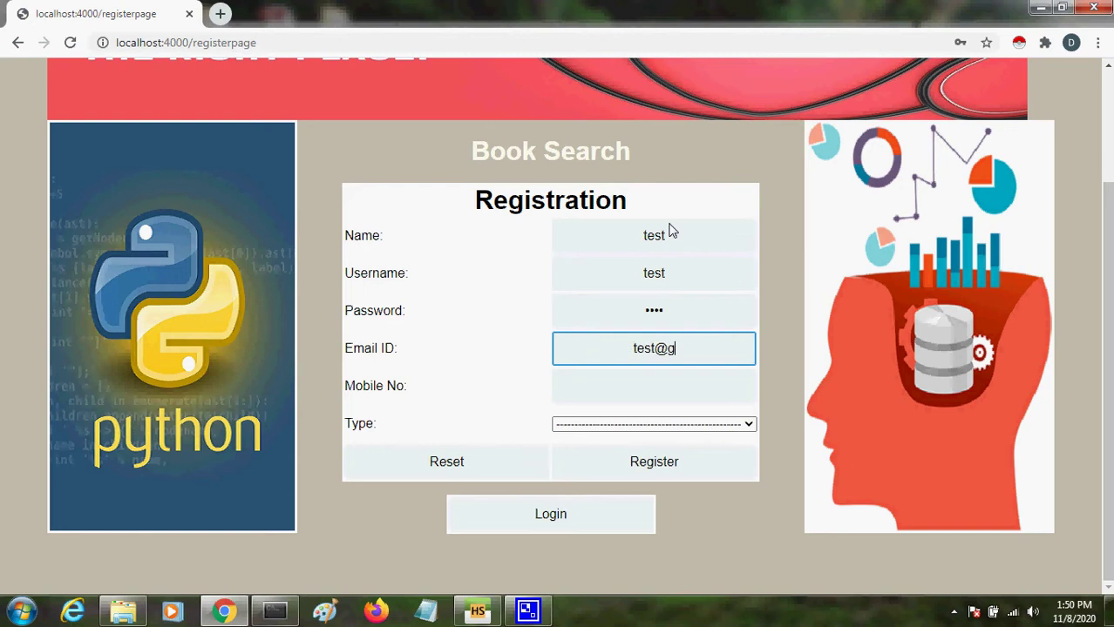
type("mail.com")
key("Tab")
type("96")
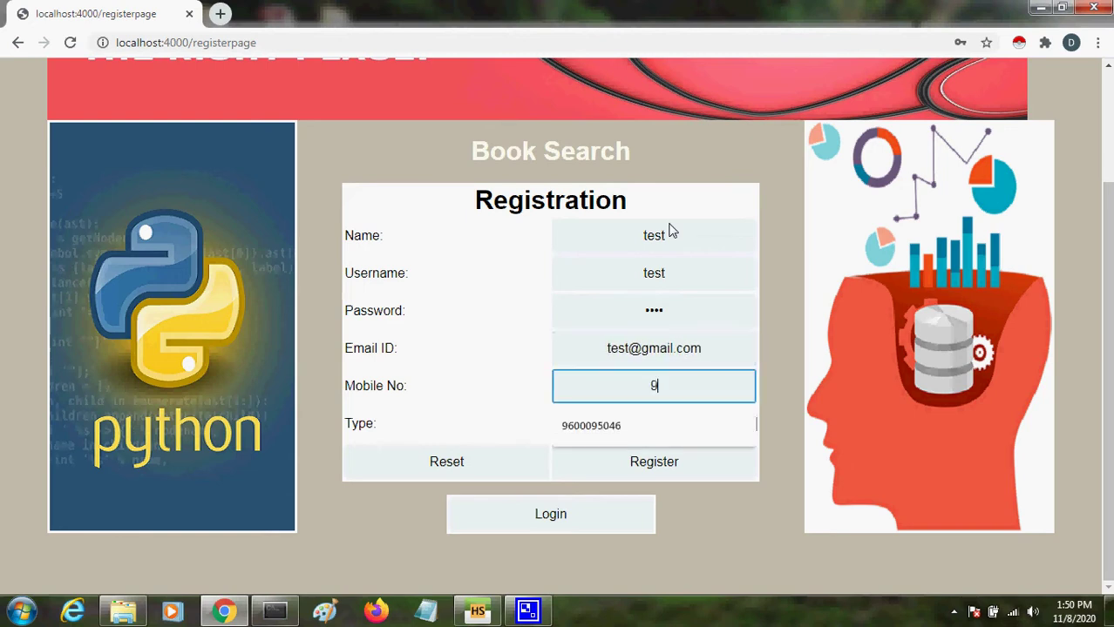
type("000")
key("Down")
key("Return")
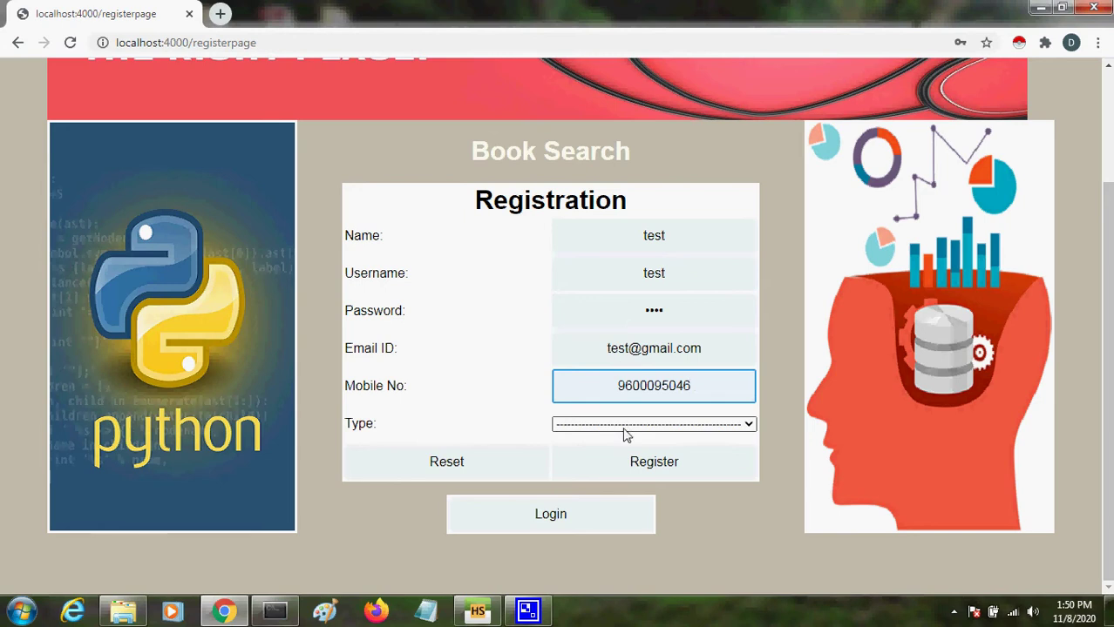
Set the account type to Patient, register, and refresh HeidiSQL's login table to see the row.
left_click(624, 433)
left_click(624, 448)
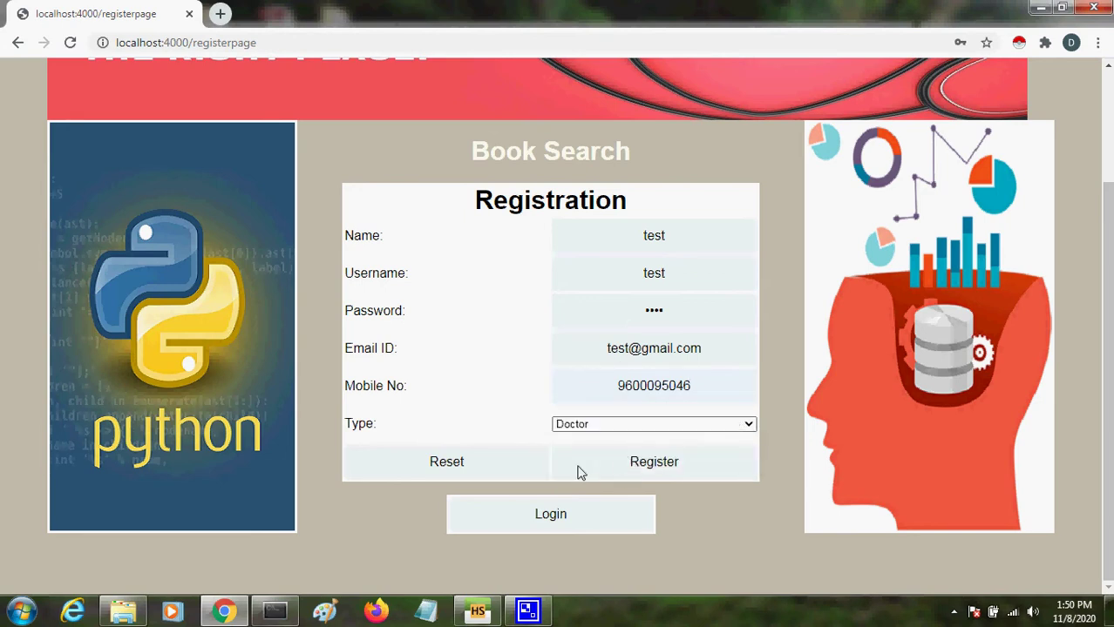
left_click(602, 426)
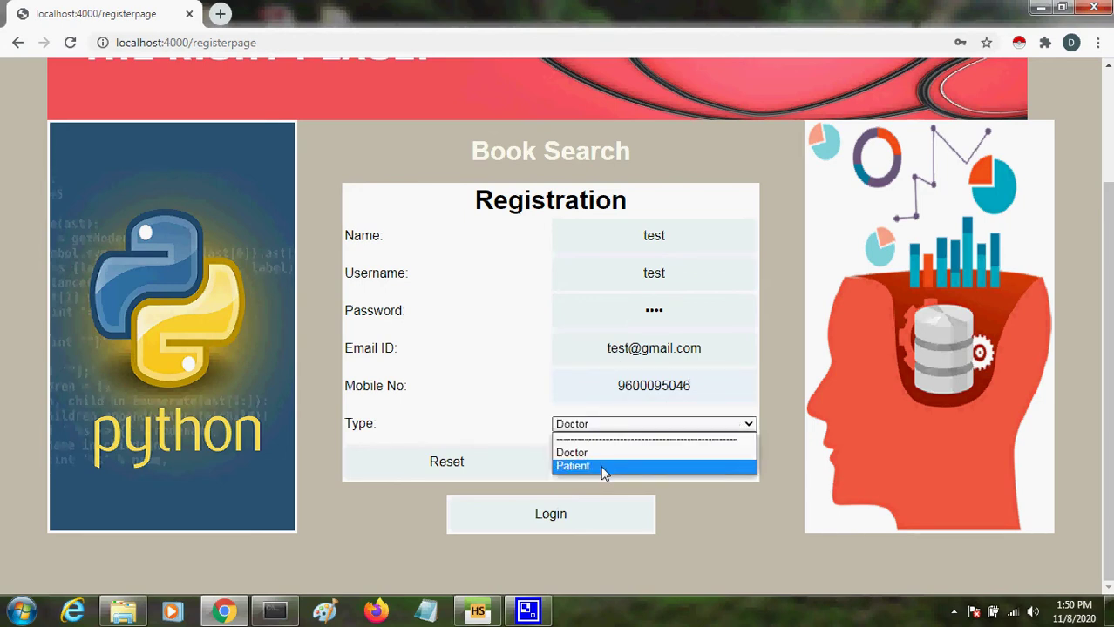
left_click(604, 467)
left_click(625, 469)
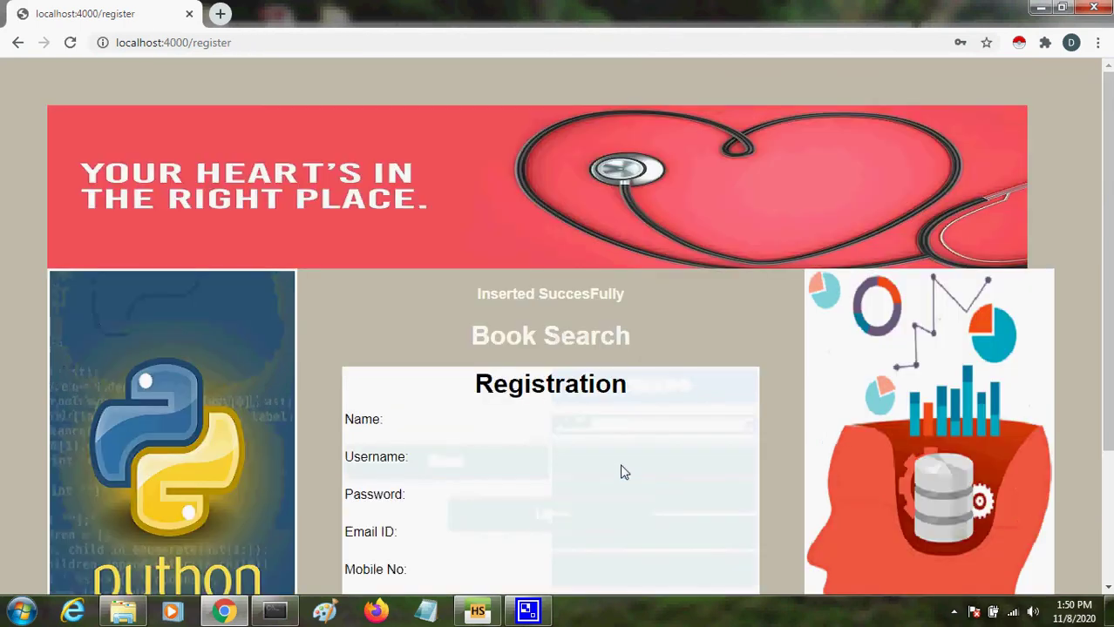
left_click(478, 610)
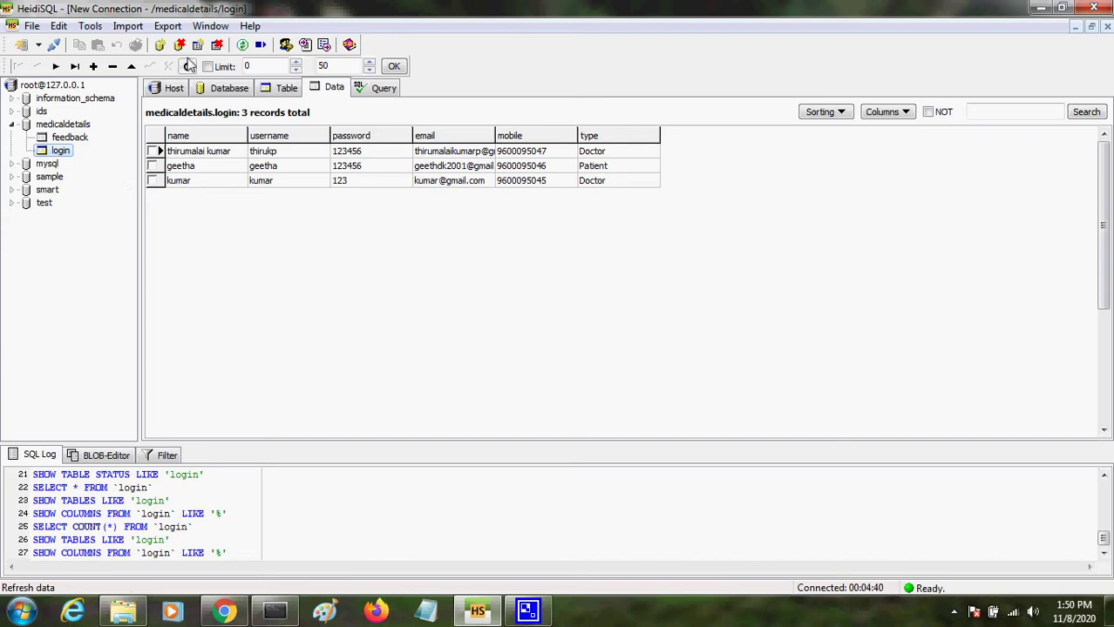
left_click(188, 67)
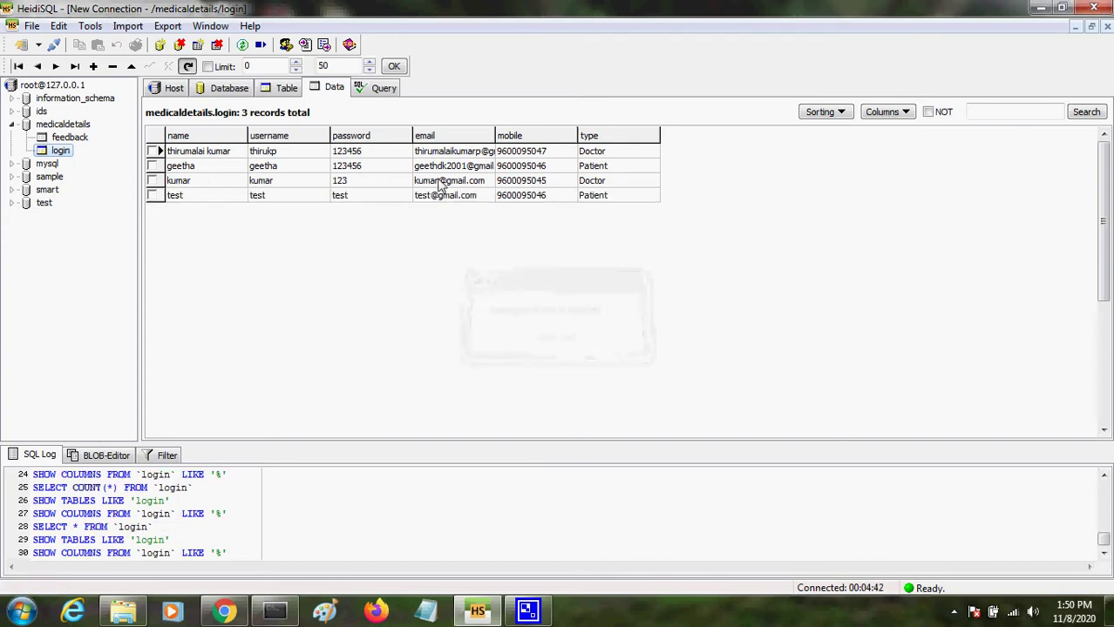
Go to the login page and enter the username 'kumar'.
left_click(1040, 12)
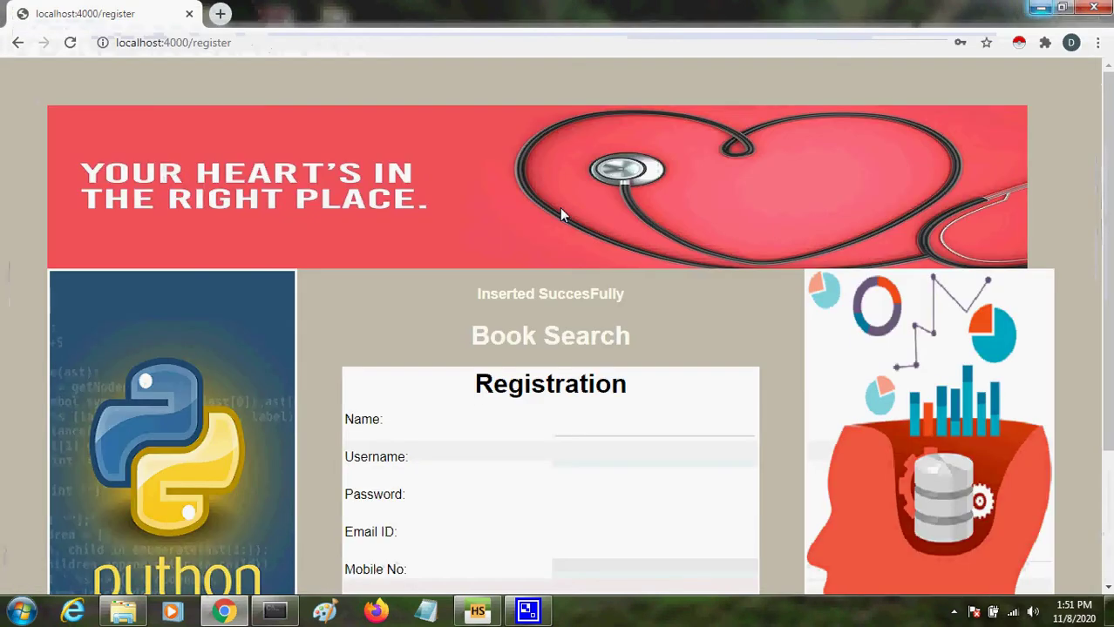
scroll(567, 565, "down", 2)
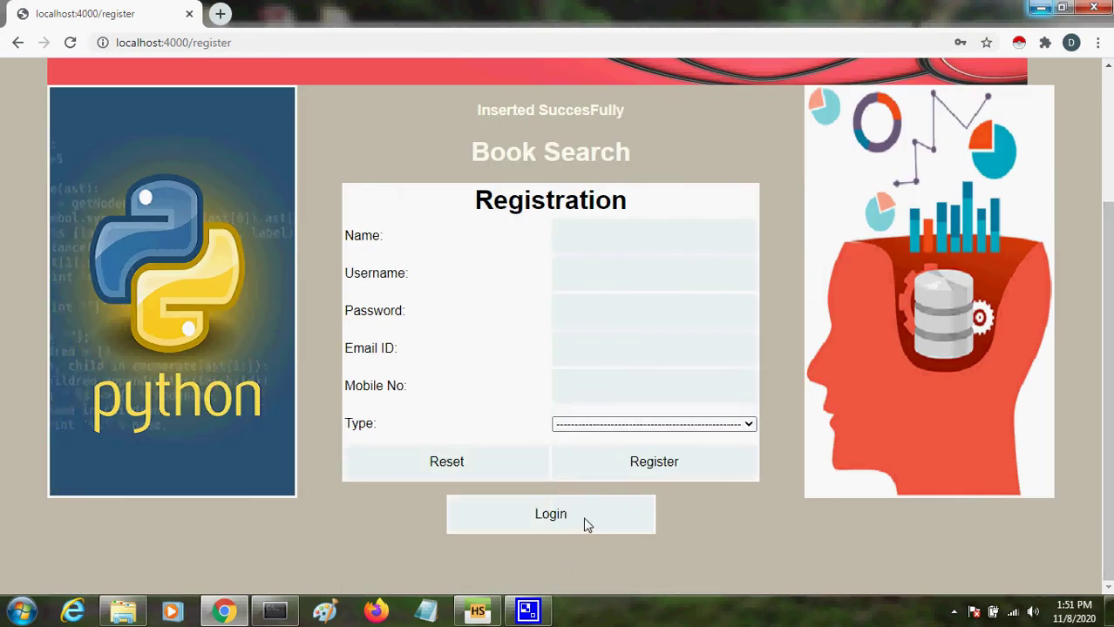
left_click(582, 523)
left_click(609, 393)
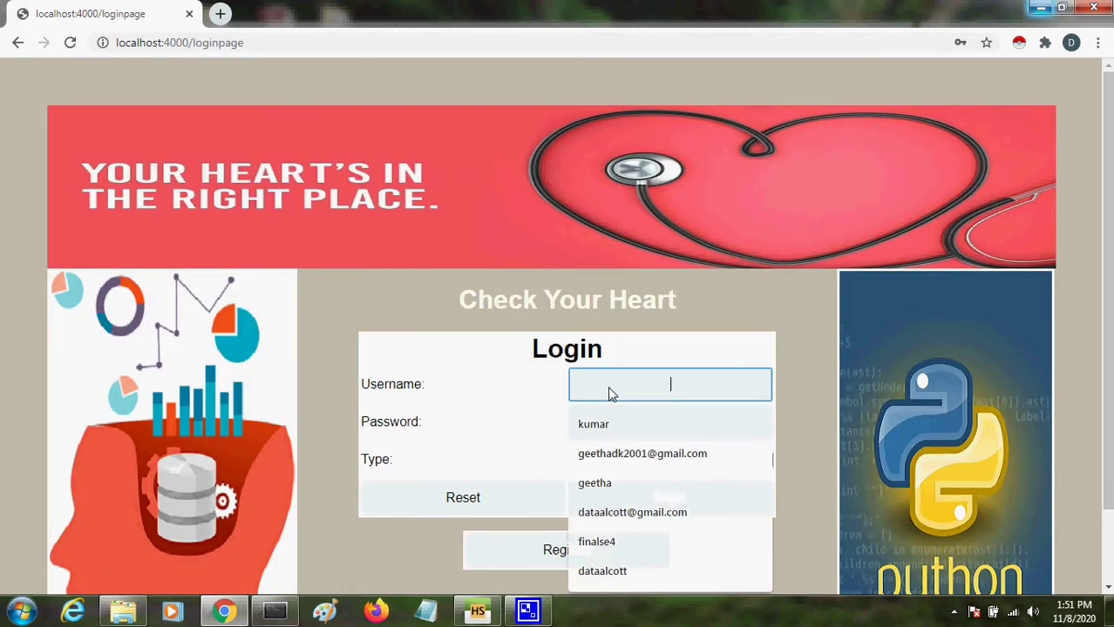
type("k")
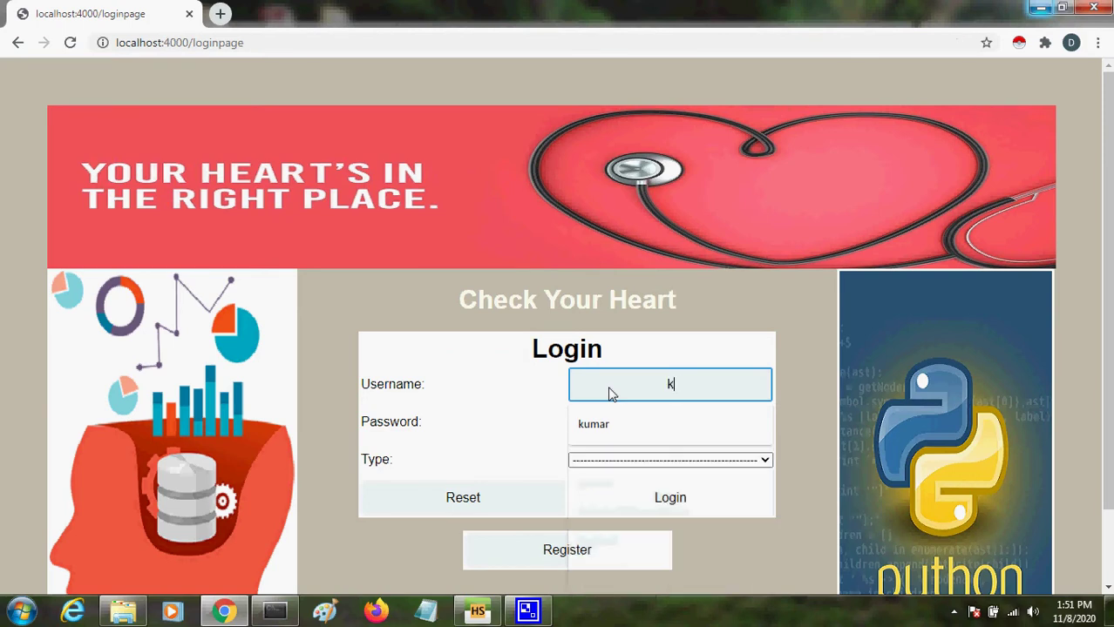
type("umar")
Check the kumar account in HeidiSQL's login table, then return to the browser.
key("alt+Tab")
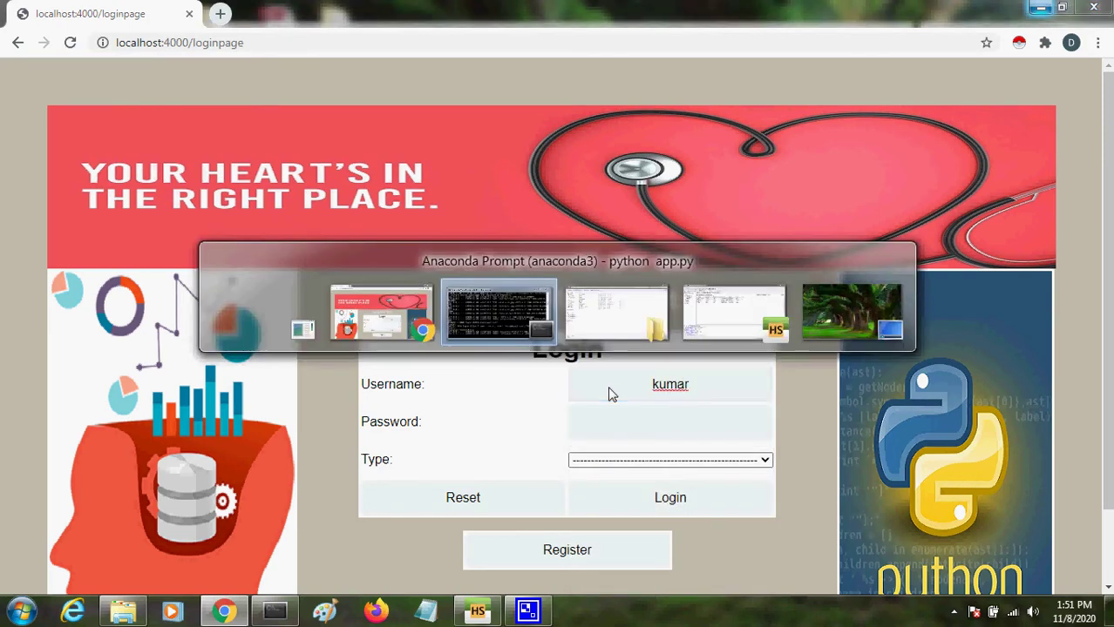
key("alt+Tab")
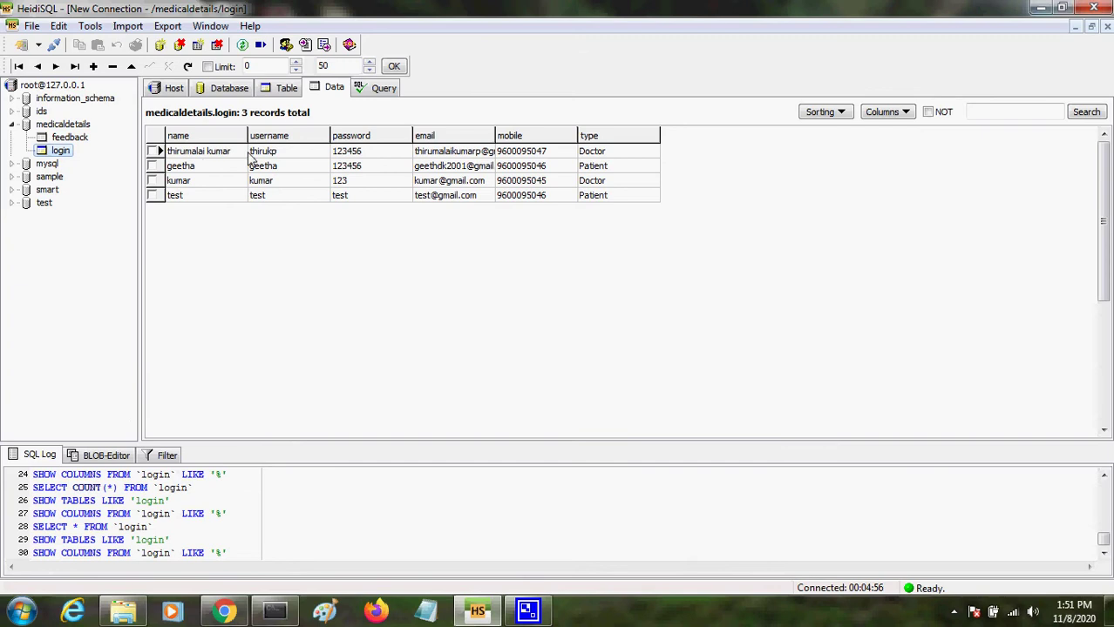
double_click(294, 183)
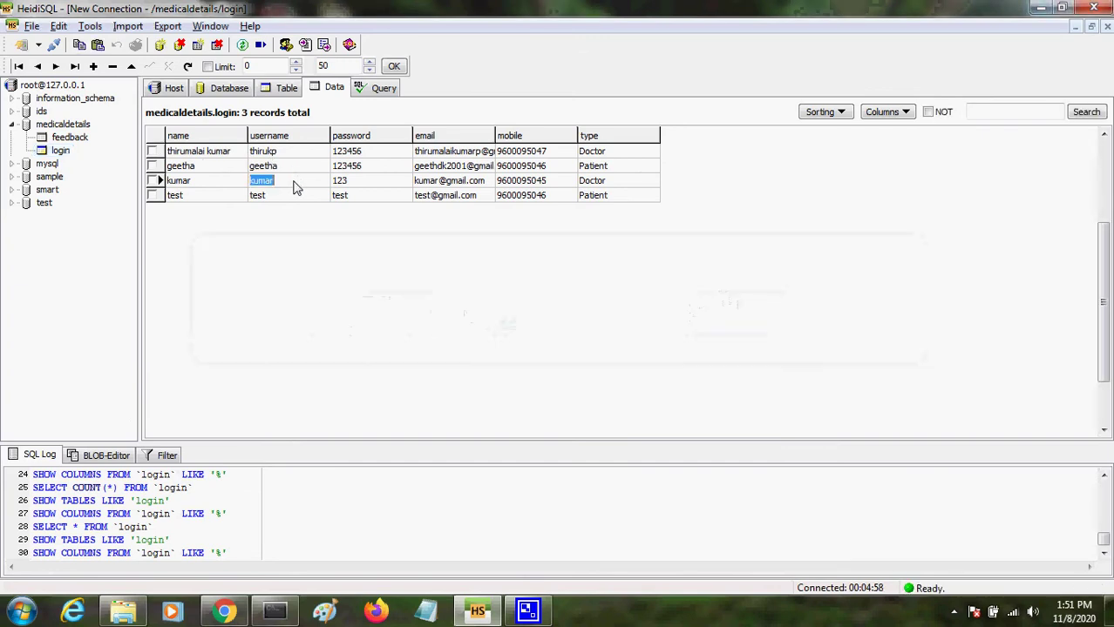
key("alt+Tab")
key("Tab")
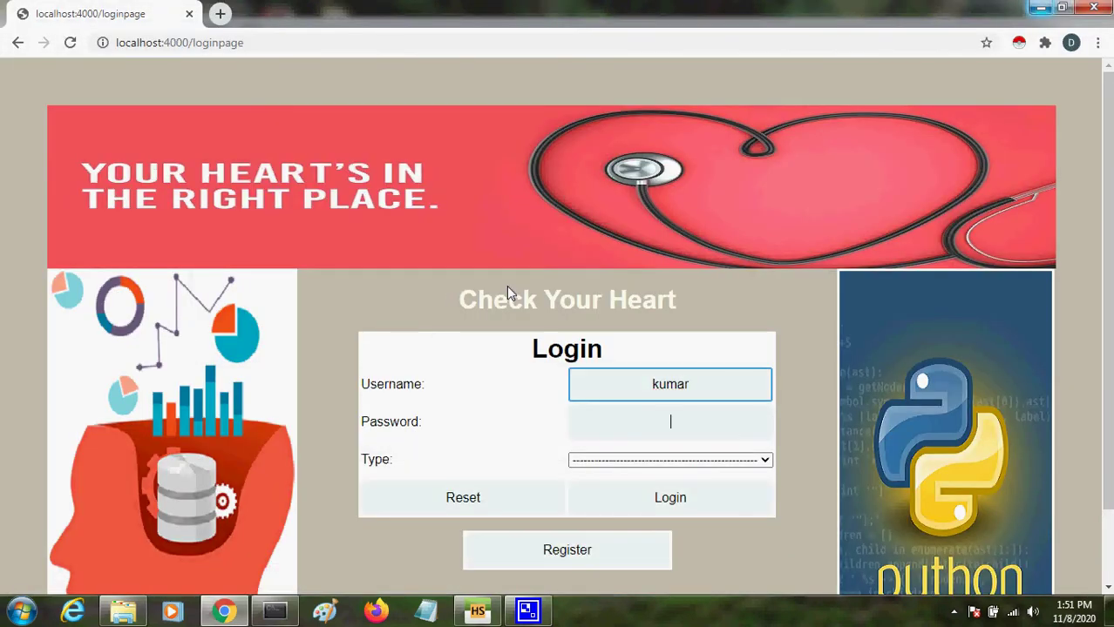
type("123")
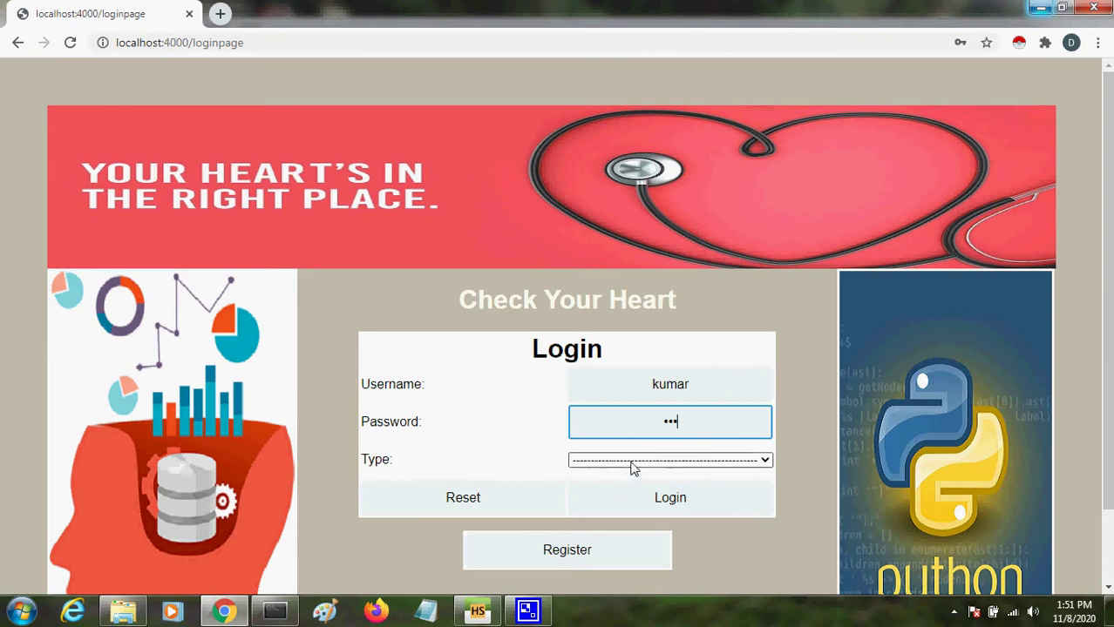
left_click(632, 462)
left_click(632, 490)
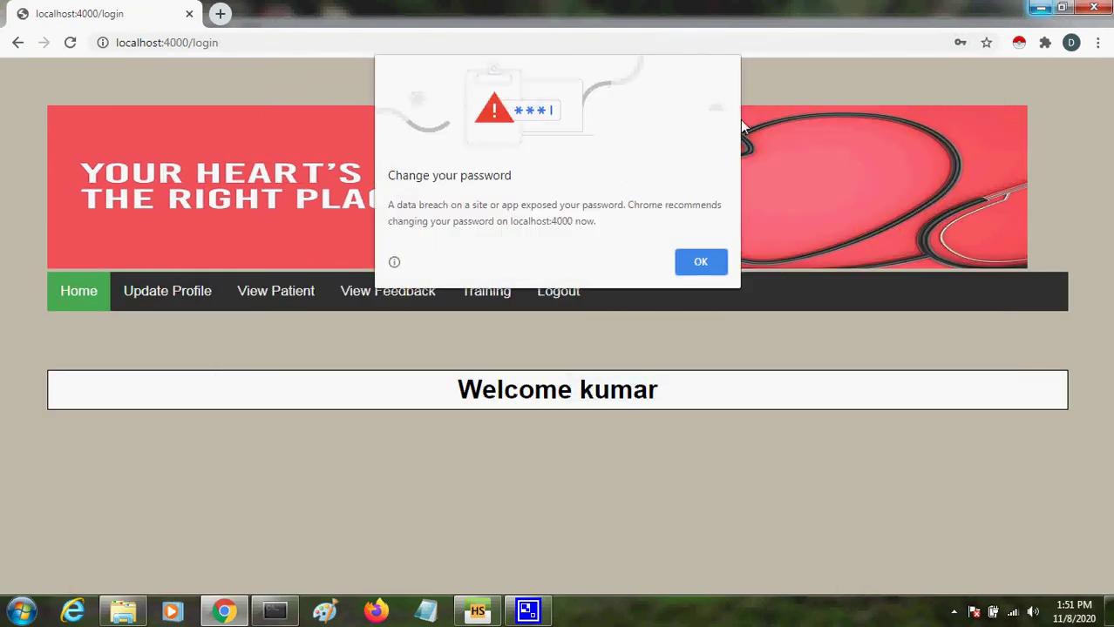
left_click(720, 262)
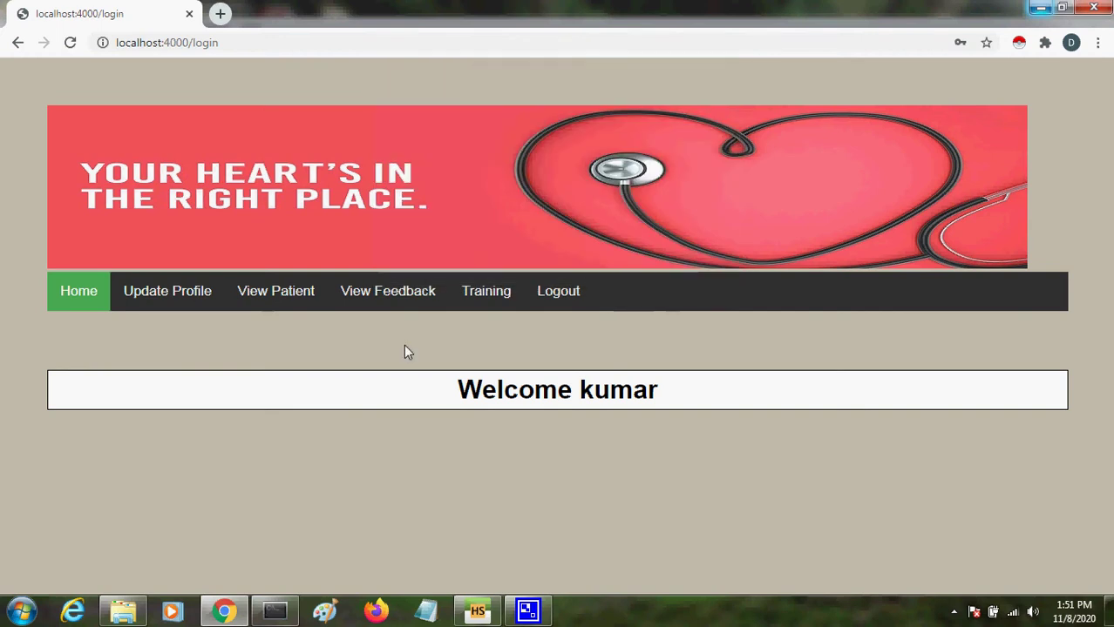
Open kumar's profile details and select the stored mobile number.
left_click(204, 291)
scroll(778, 366, "down", 1)
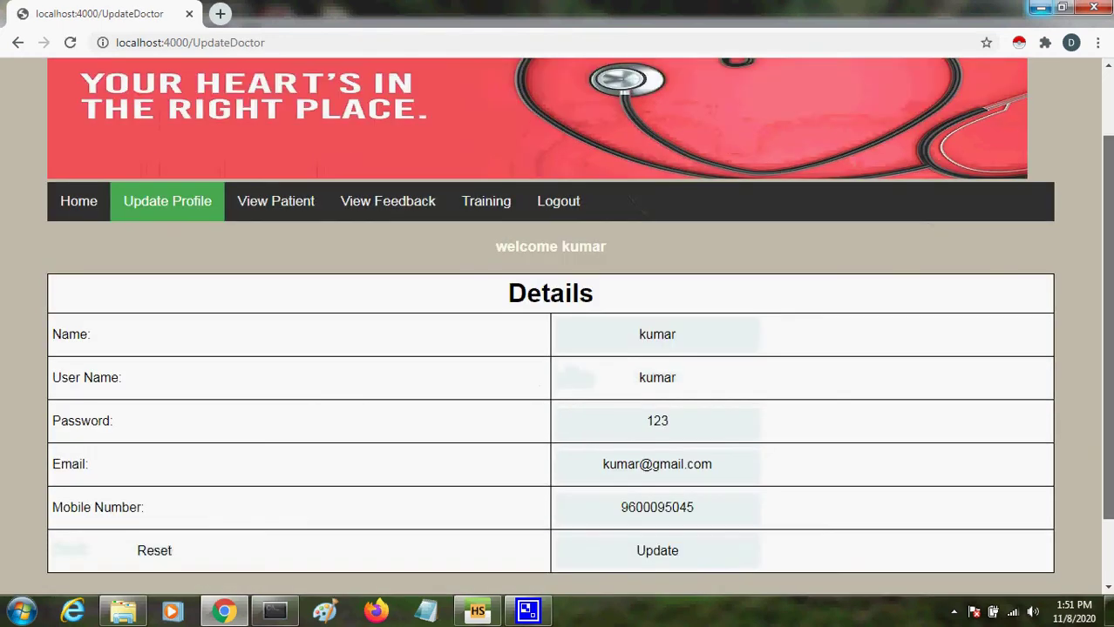
scroll(778, 366, "down", 1)
double_click(684, 427)
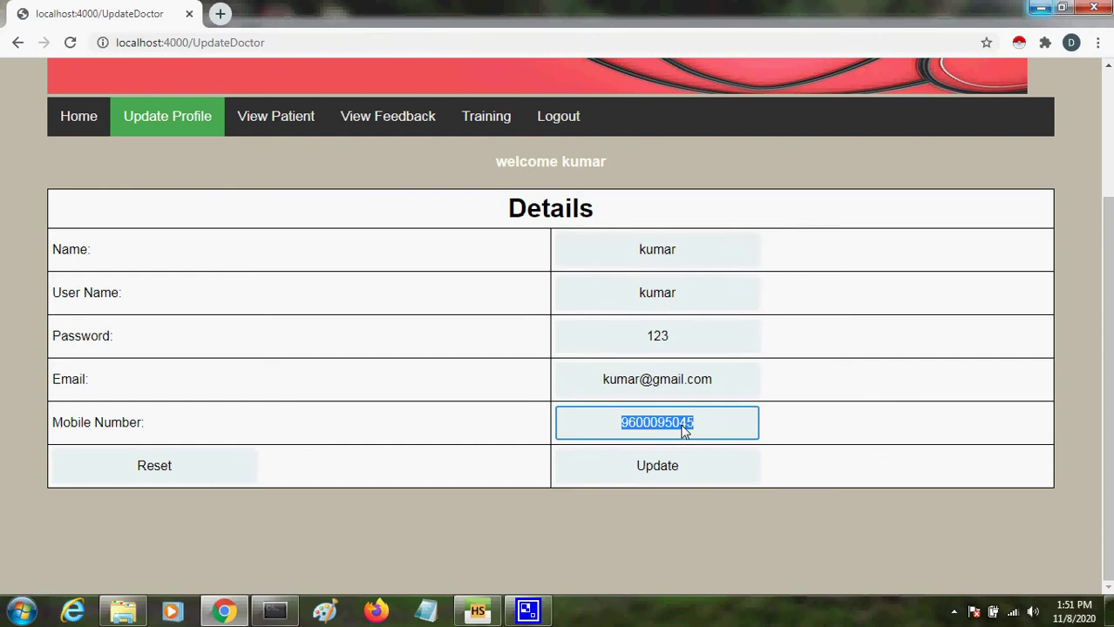
scroll(633, 532, "up", 1)
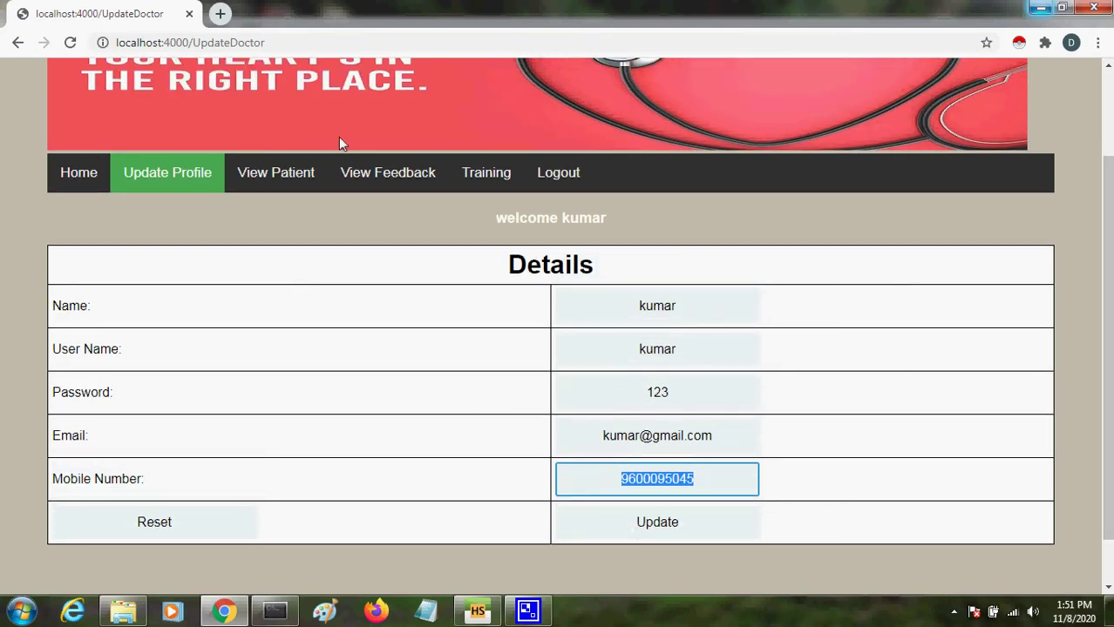
View kumar's patient list and geetha's feedback, then open the Training page.
left_click(292, 179)
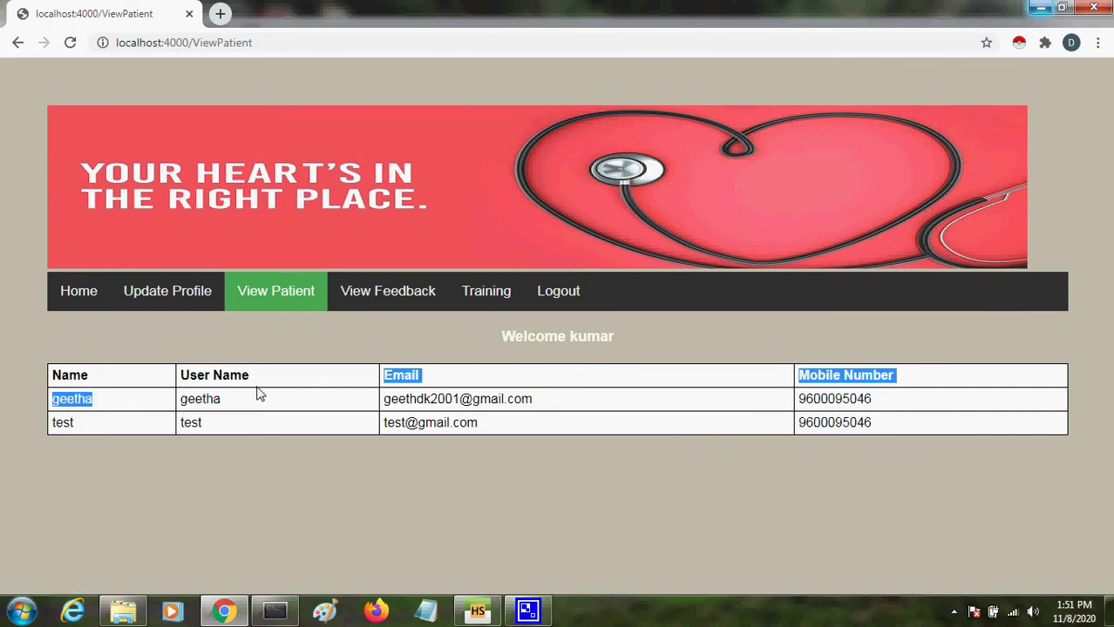
left_click_drag(59, 436, 96, 433)
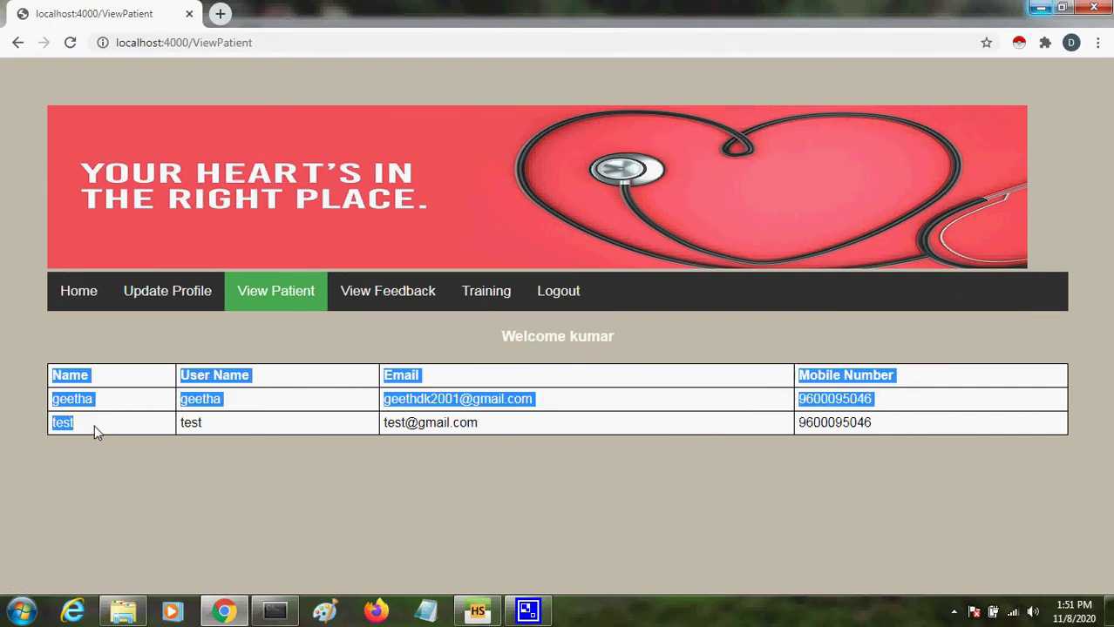
left_click(140, 443)
left_click(365, 294)
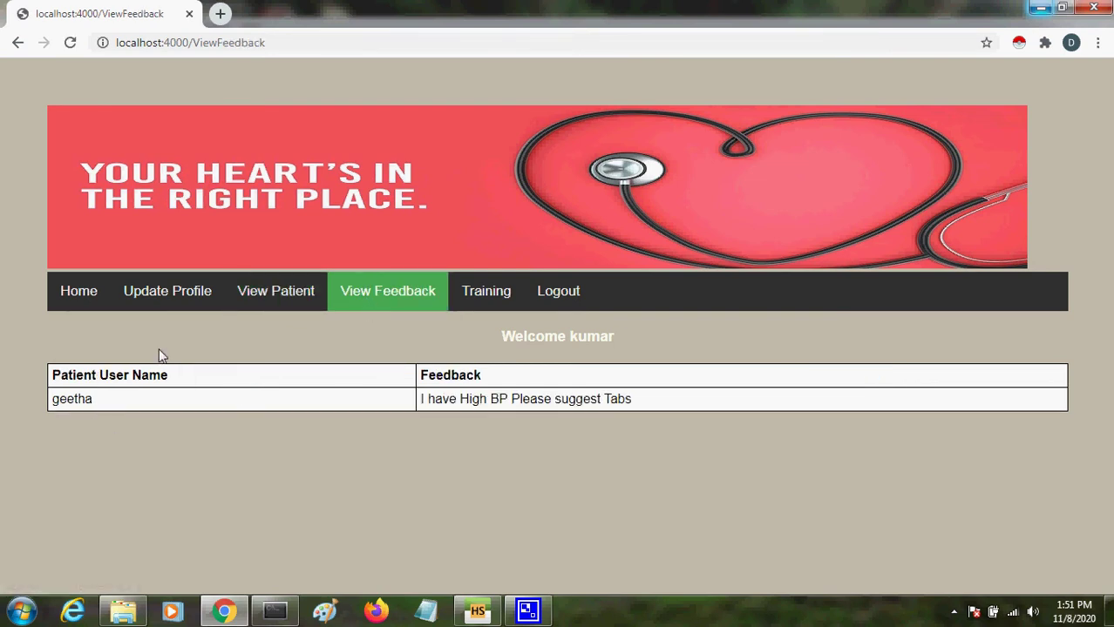
left_click(479, 300)
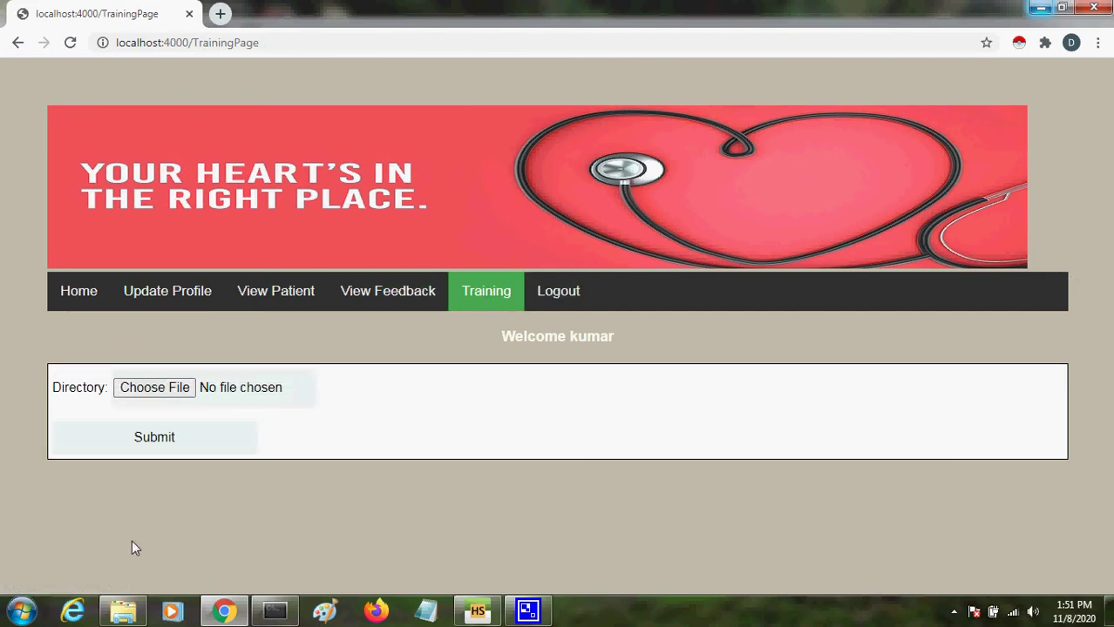
Open the DTALG script in TextPad, close it, and bring up the training page's file picker.
left_click(122, 612)
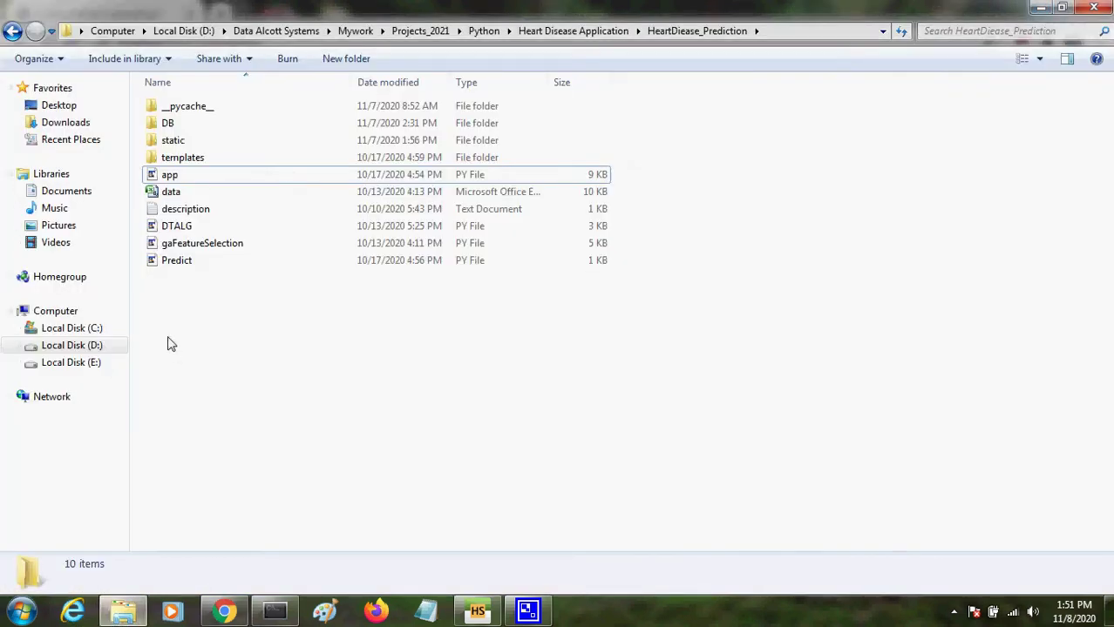
left_click(194, 247)
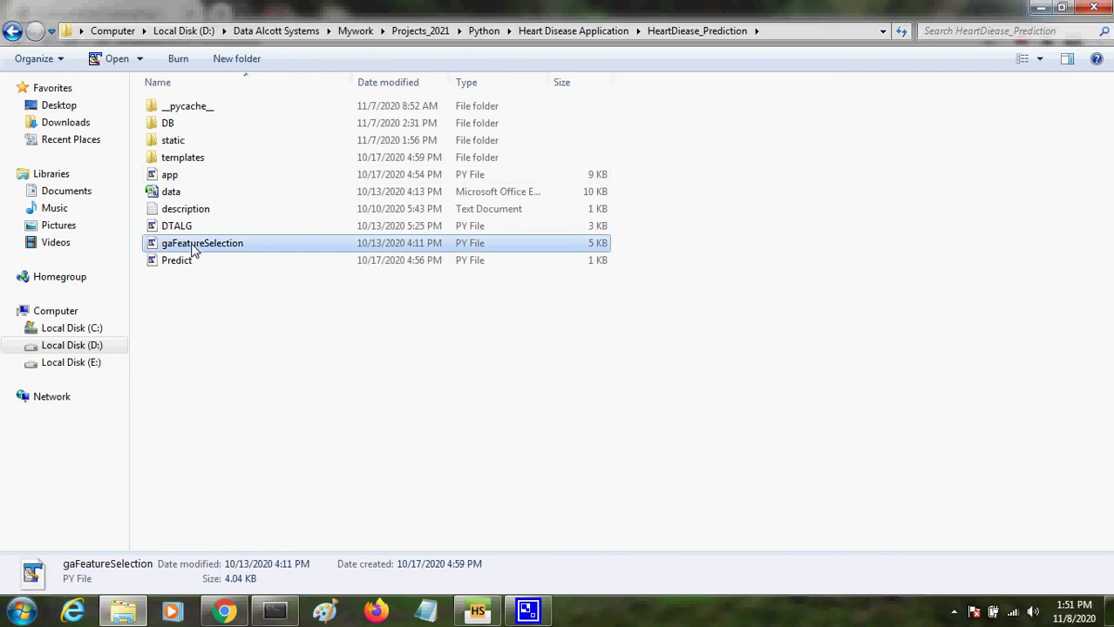
double_click(183, 226)
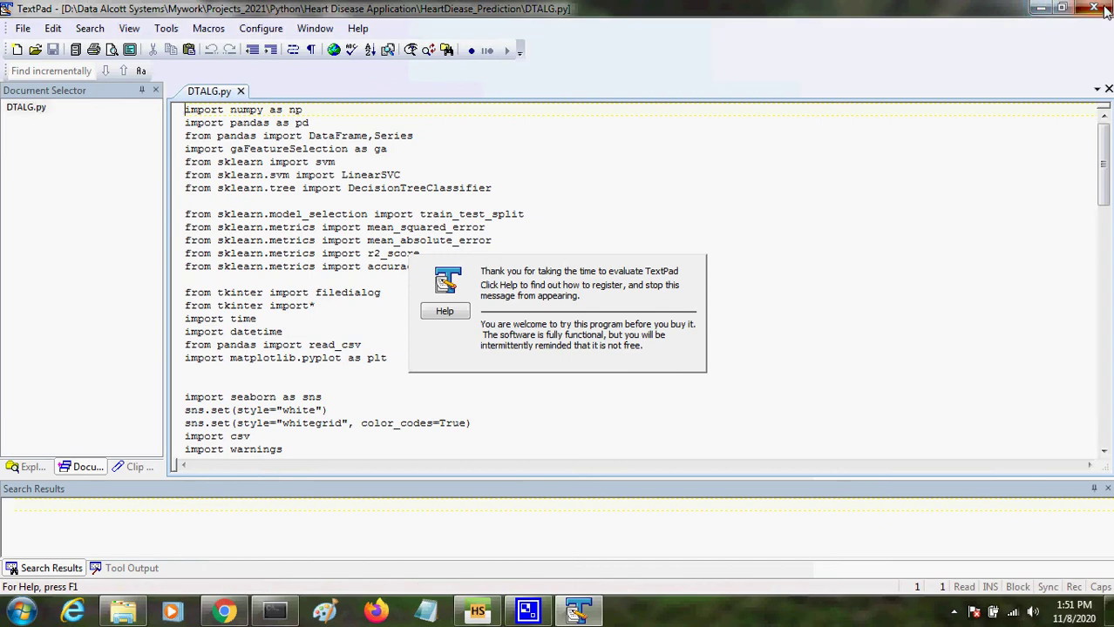
left_click(1094, 8)
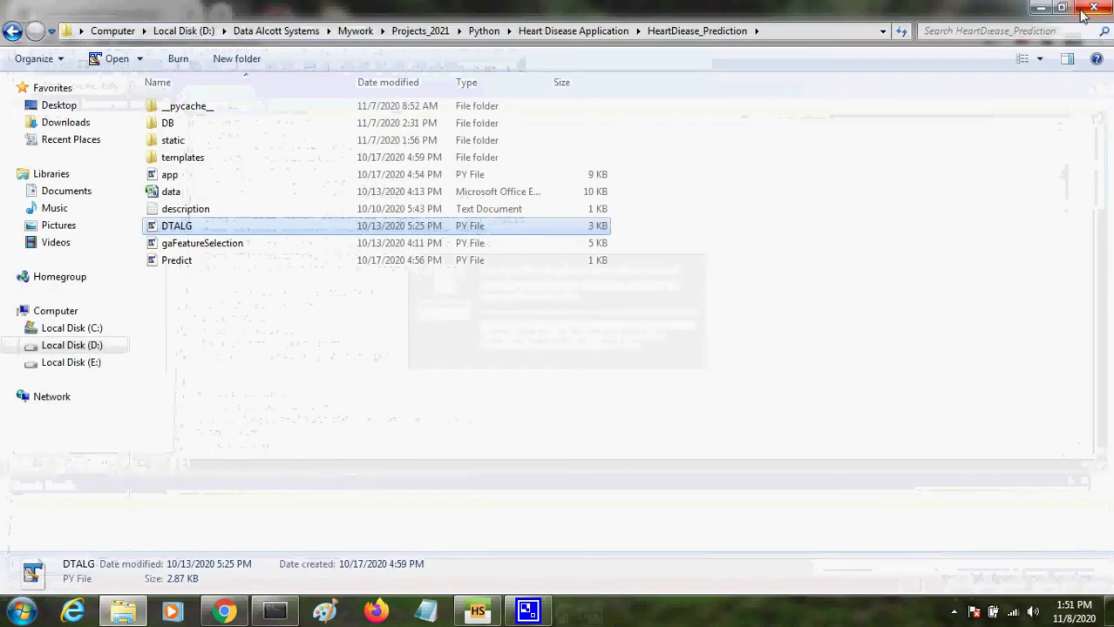
left_click(224, 611)
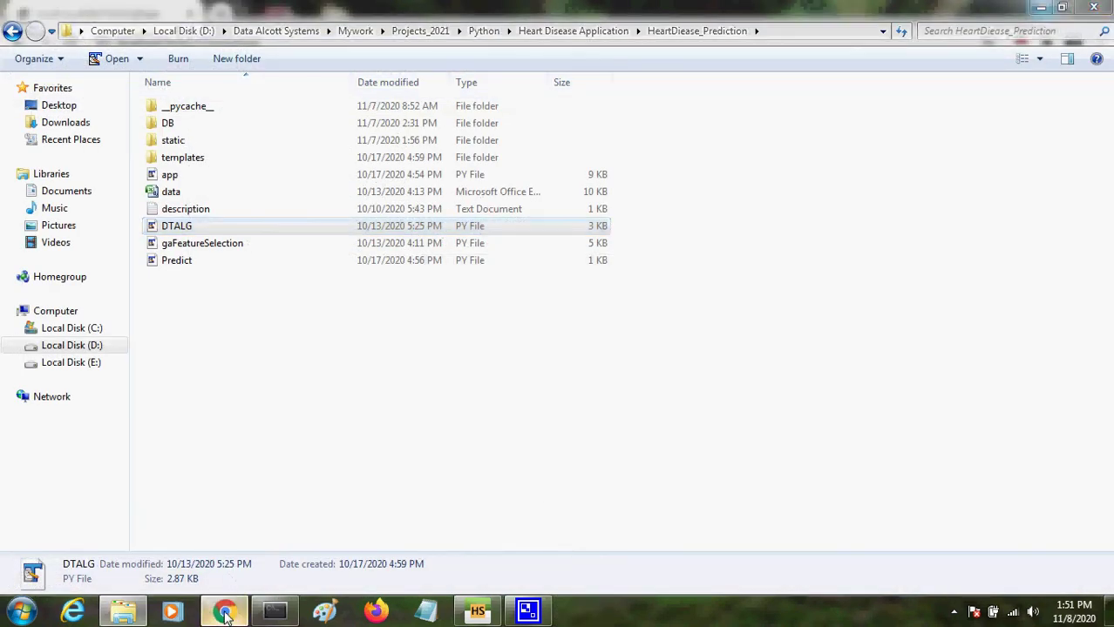
left_click(173, 394)
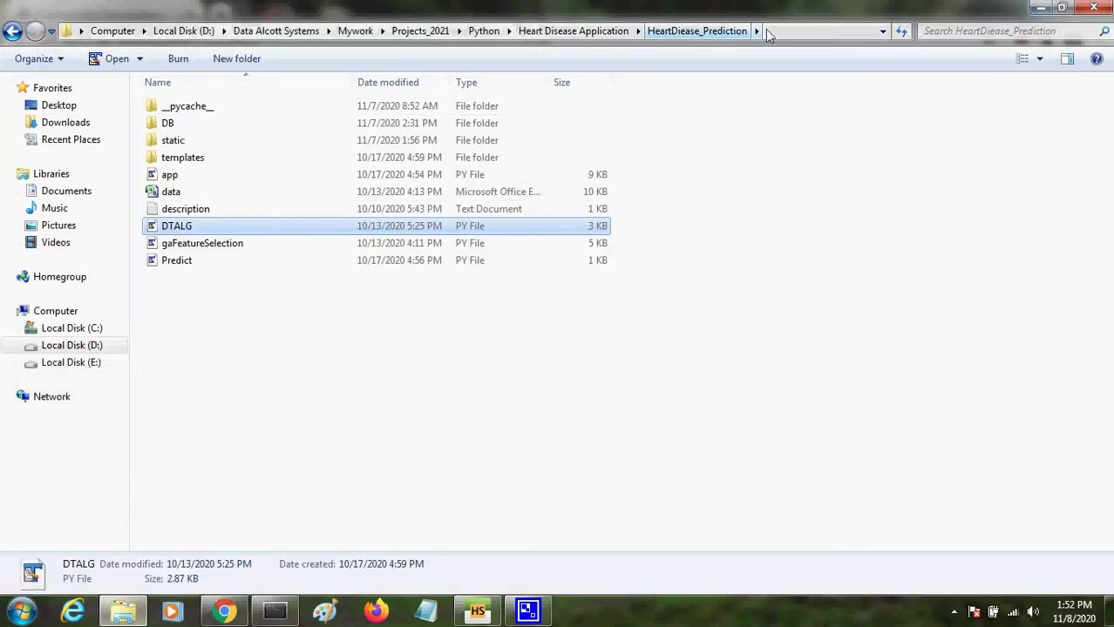
Load data.csv via the copied project folder path, submit it for training, and watch the console.
left_click(771, 32)
key("ctrl+c")
key("alt+Tab")
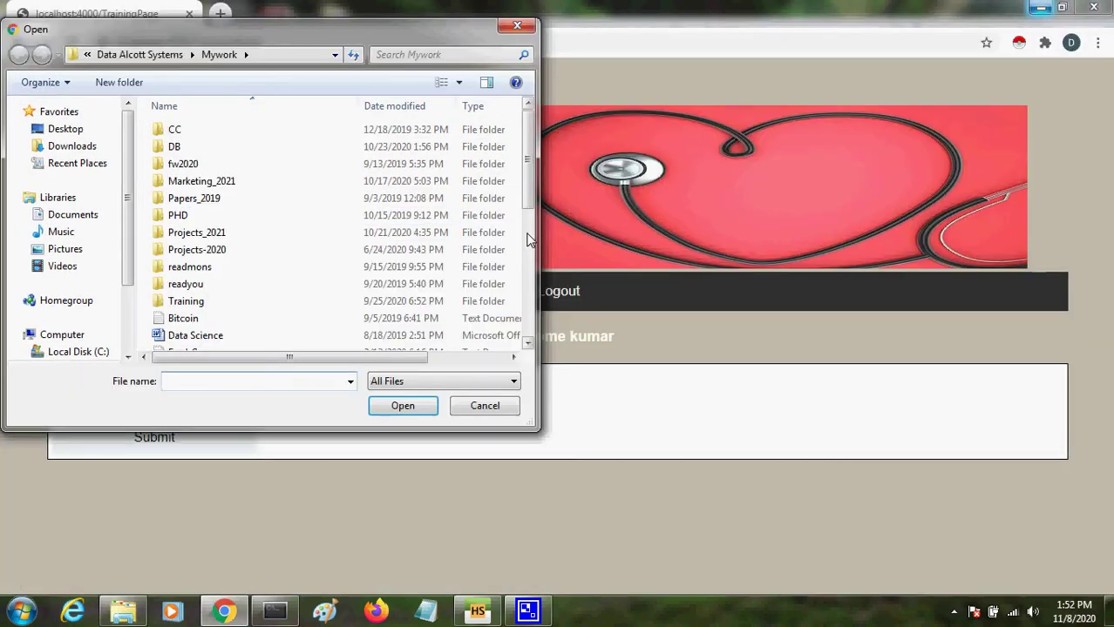
key("ctrl+v")
key("Return")
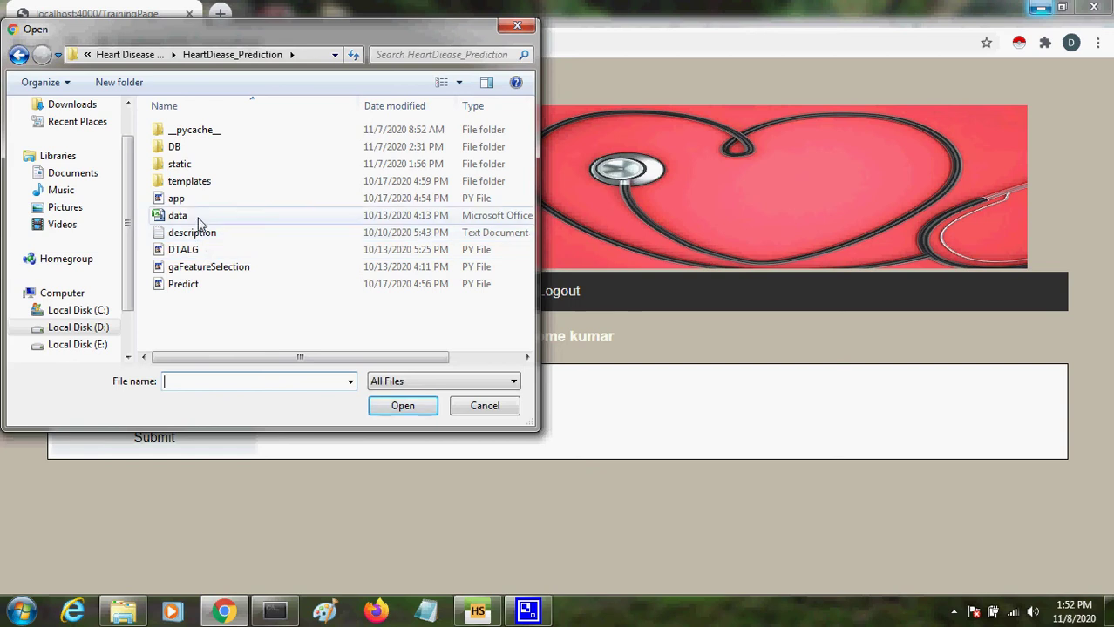
double_click(198, 217)
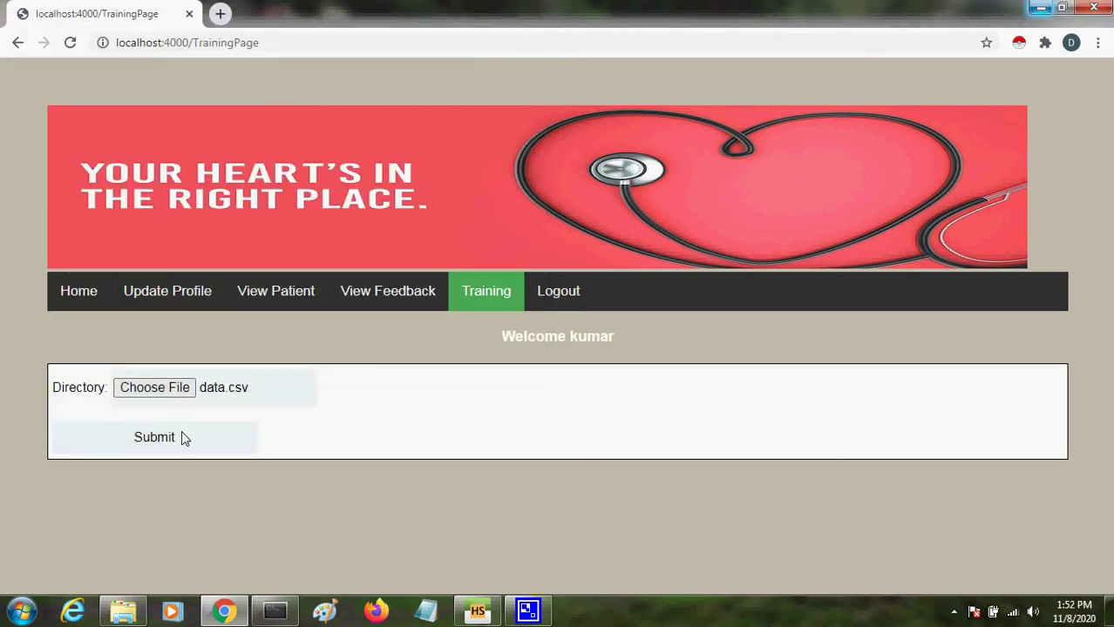
left_click(182, 439)
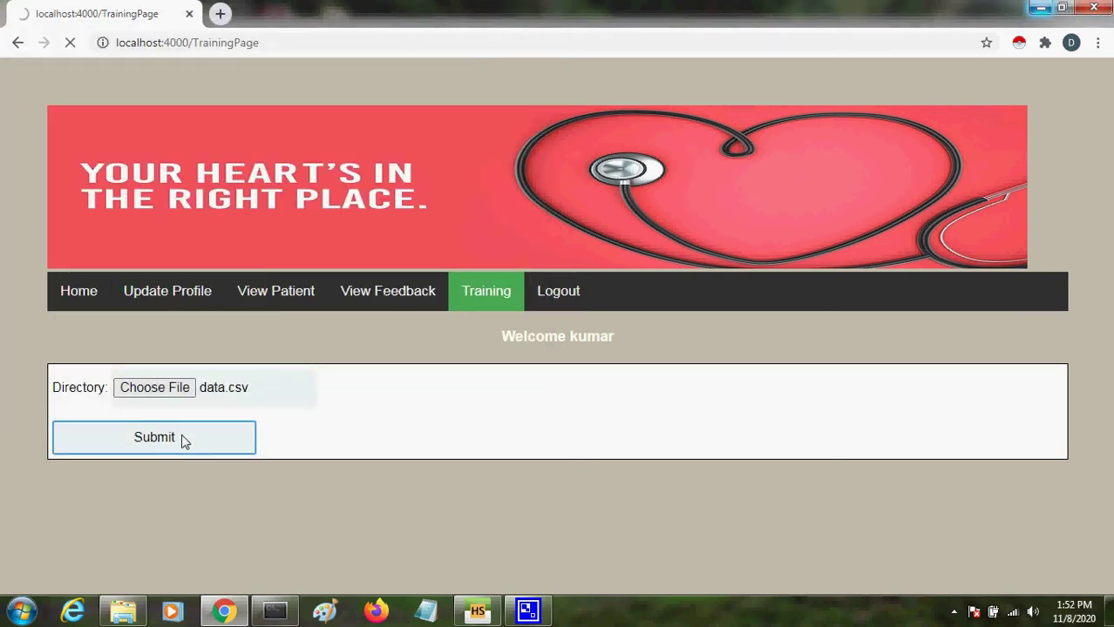
left_click(274, 612)
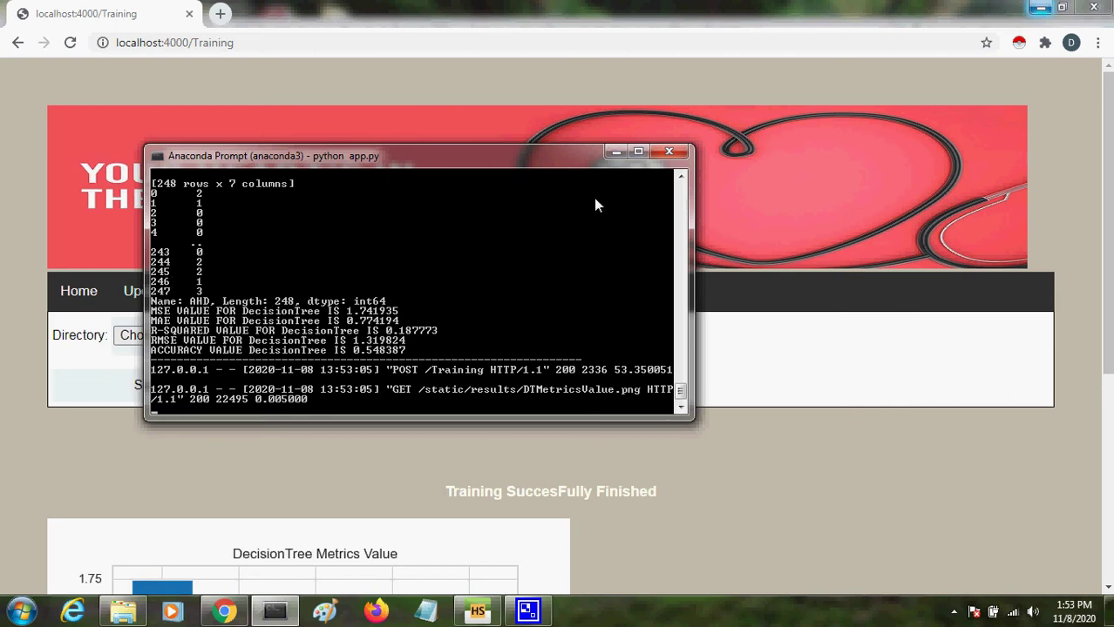
Hide the console and scroll through the training results page.
left_click(616, 153)
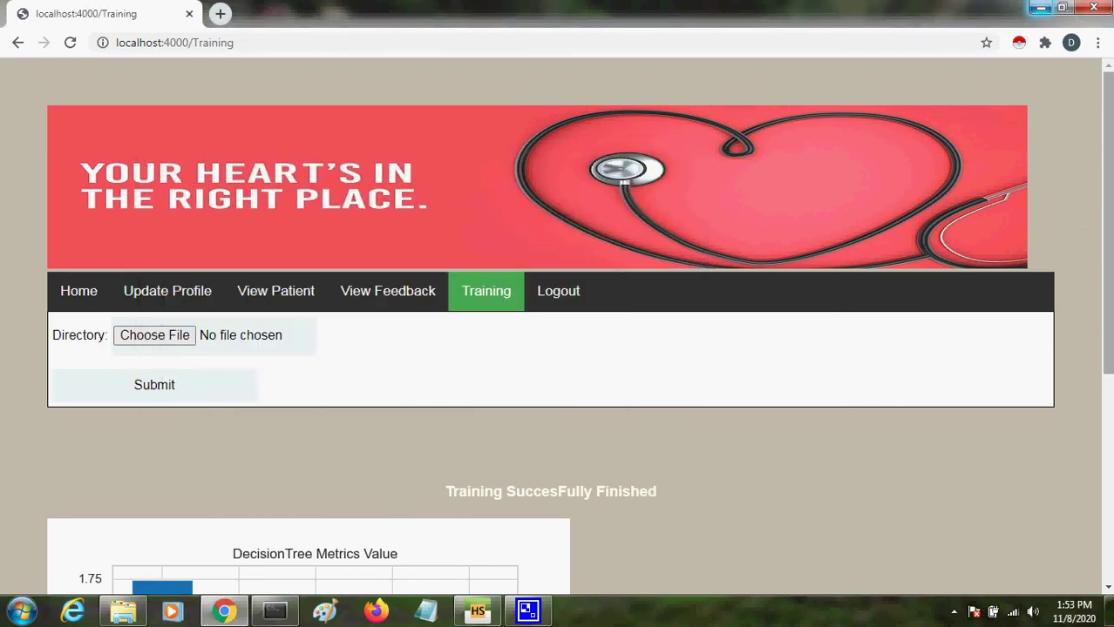
scroll(557, 331, "down", 1)
scroll(558, 331, "down", 2)
scroll(558, 331, "down", 1)
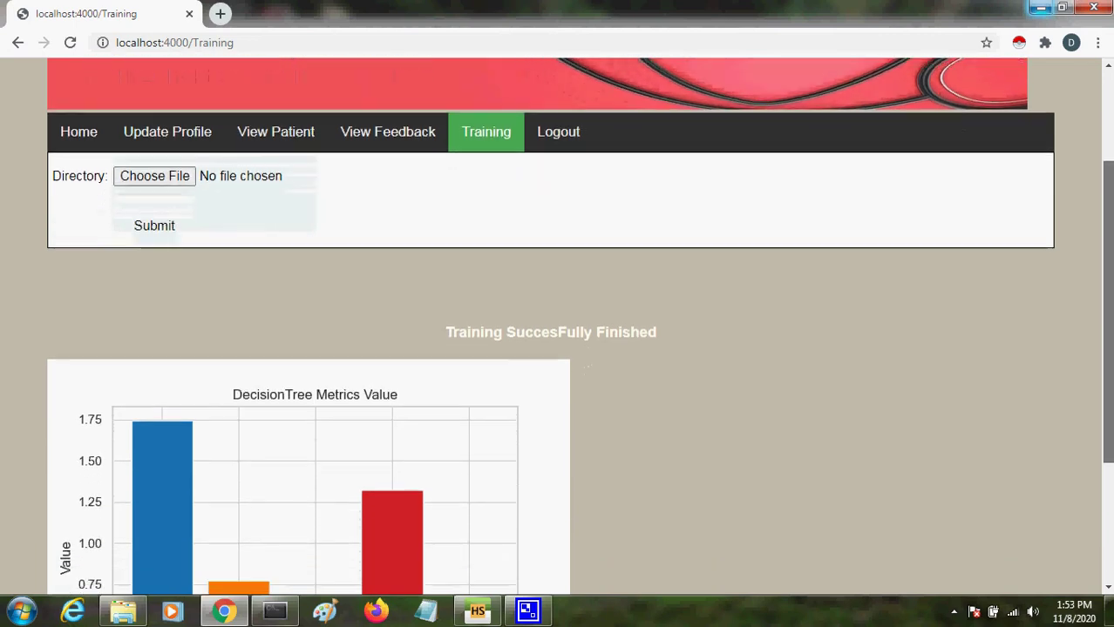
scroll(558, 331, "down", 1)
scroll(721, 402, "down", 1)
scroll(721, 401, "down", 3)
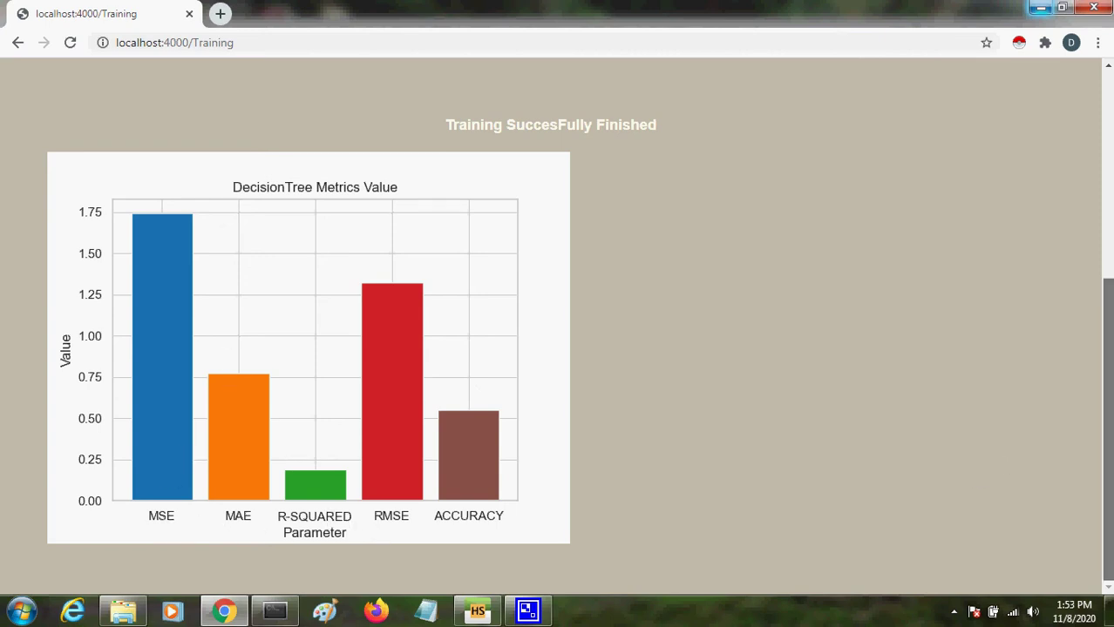
scroll(669, 397, "up", 5)
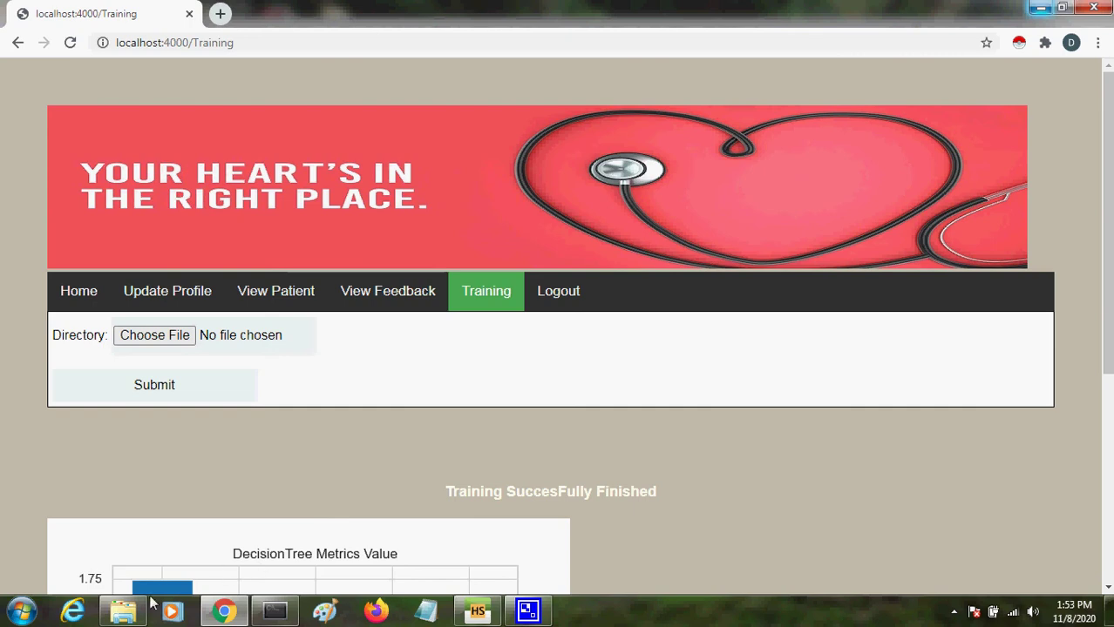
Open the project's static folder, then its results folder, in Explorer.
left_click(127, 611)
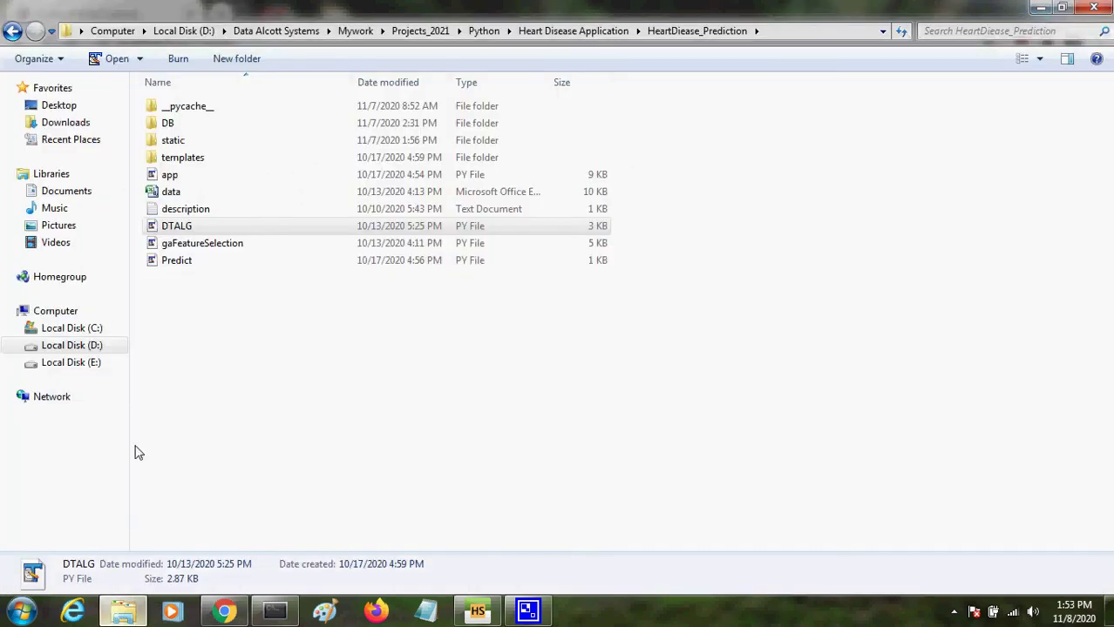
double_click(214, 145)
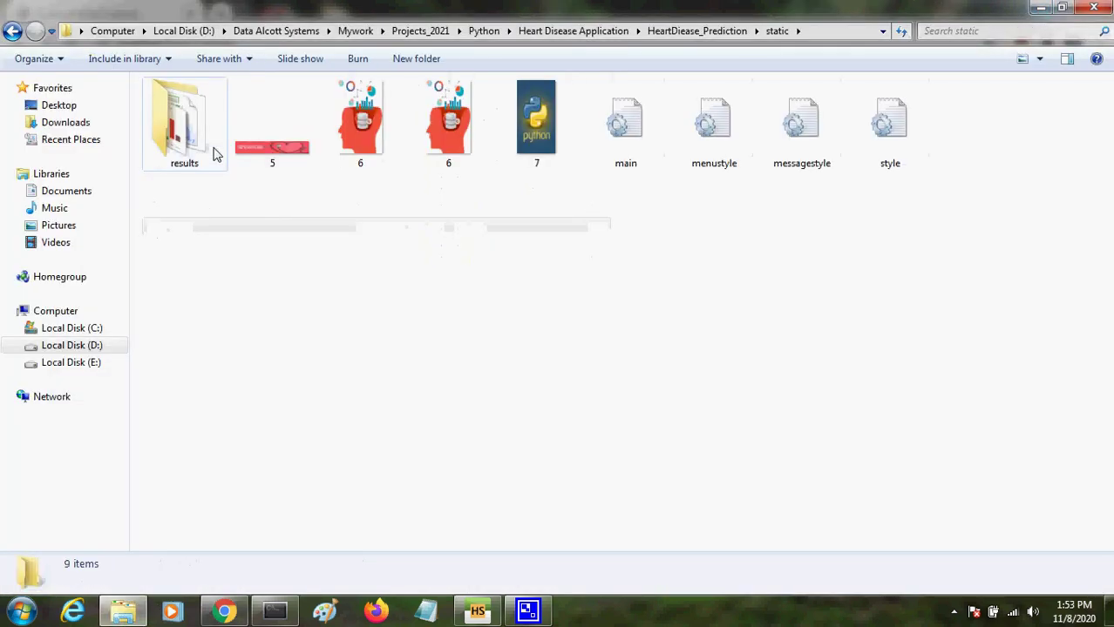
double_click(214, 150)
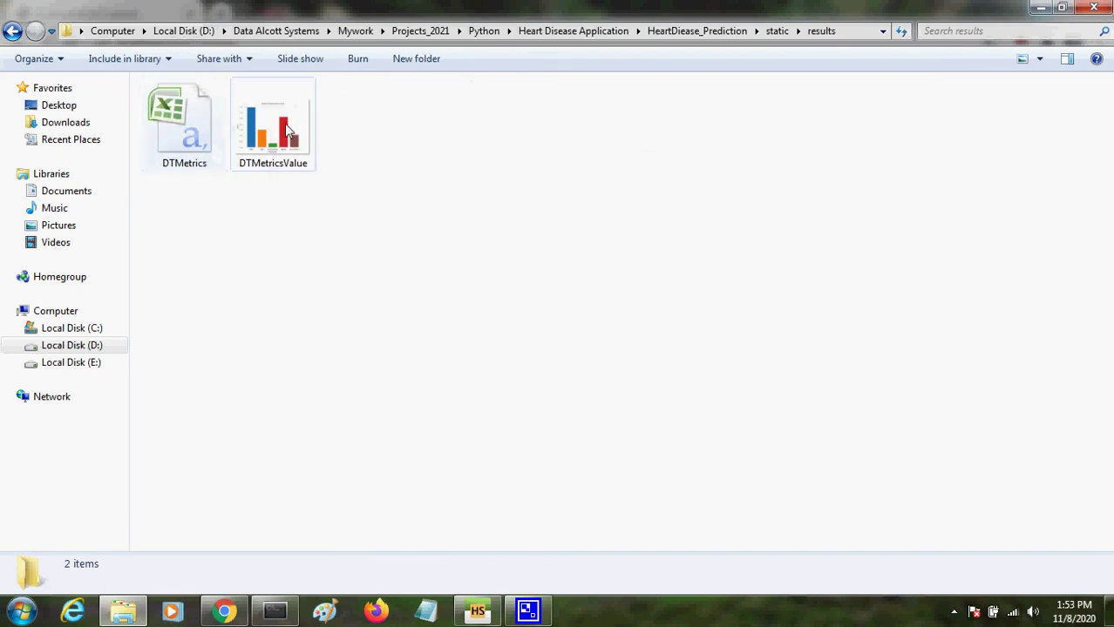
Review DTMetrics in Excel (MSE 1.74, accuracy 0.548), then return up to HeartDiease_Prediction.
double_click(194, 134)
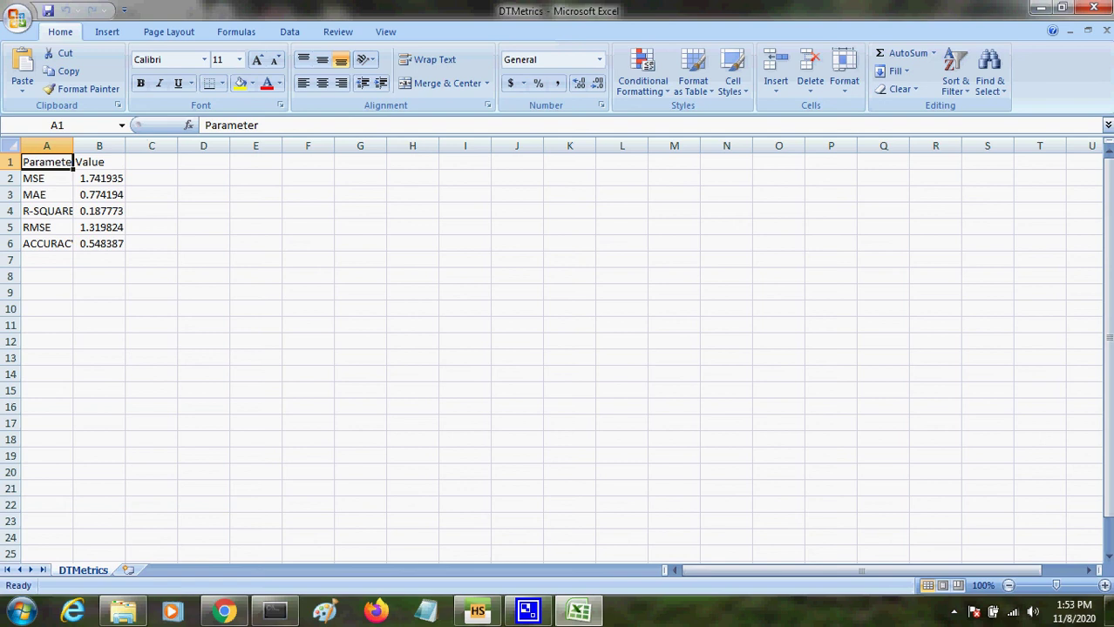
left_click(1094, 8)
key("BackSpace")
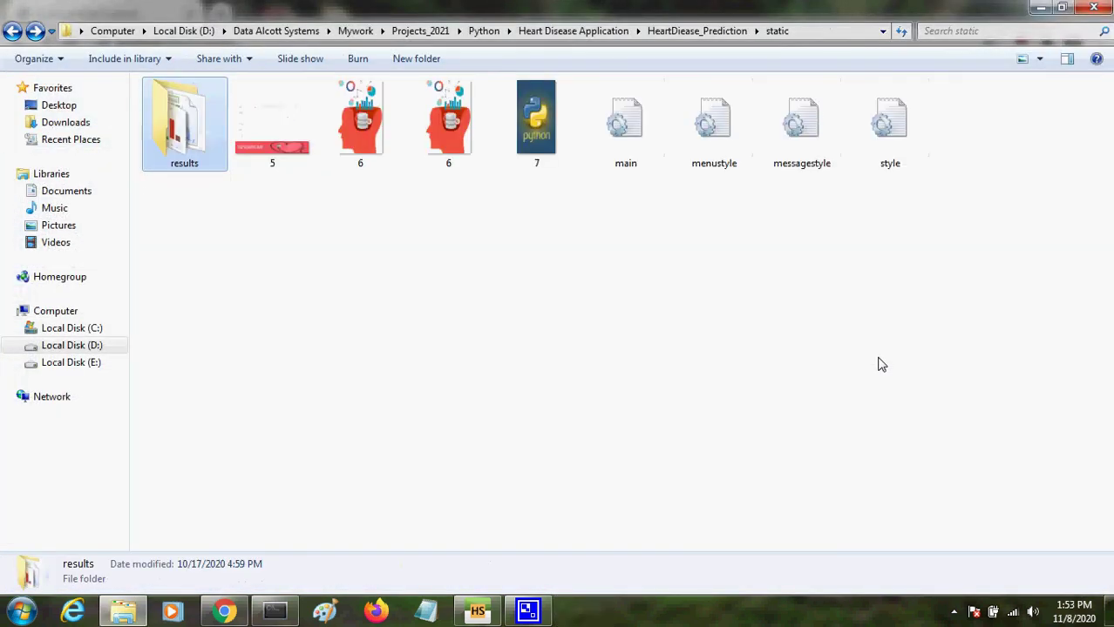
key("BackSpace")
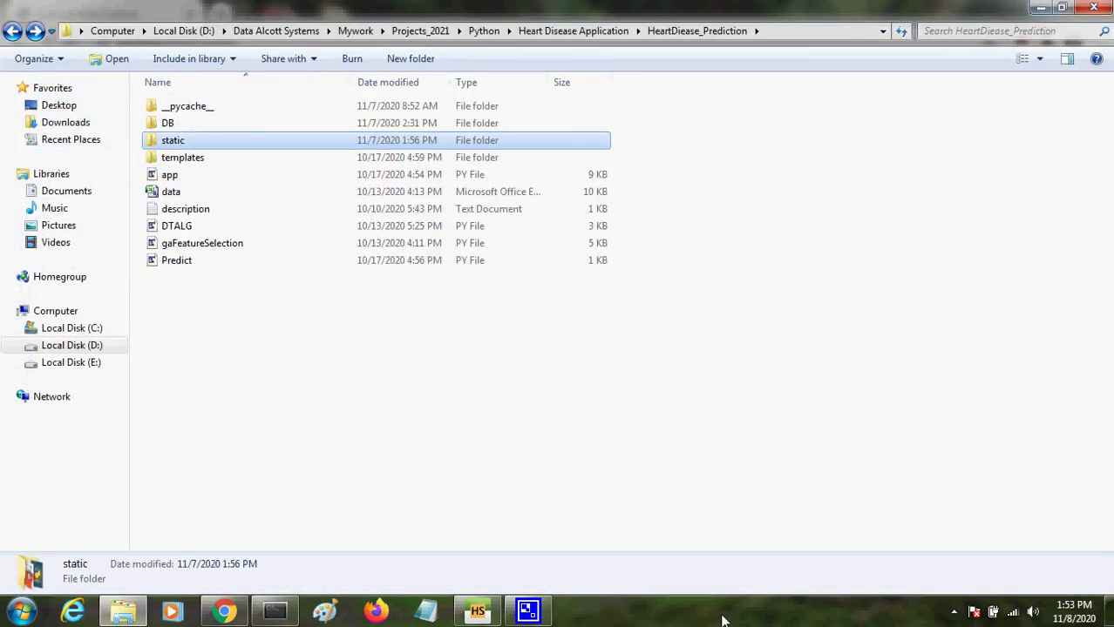
Log out of the training page and enter username 'test' with password 'test' on the login form.
left_click(223, 610)
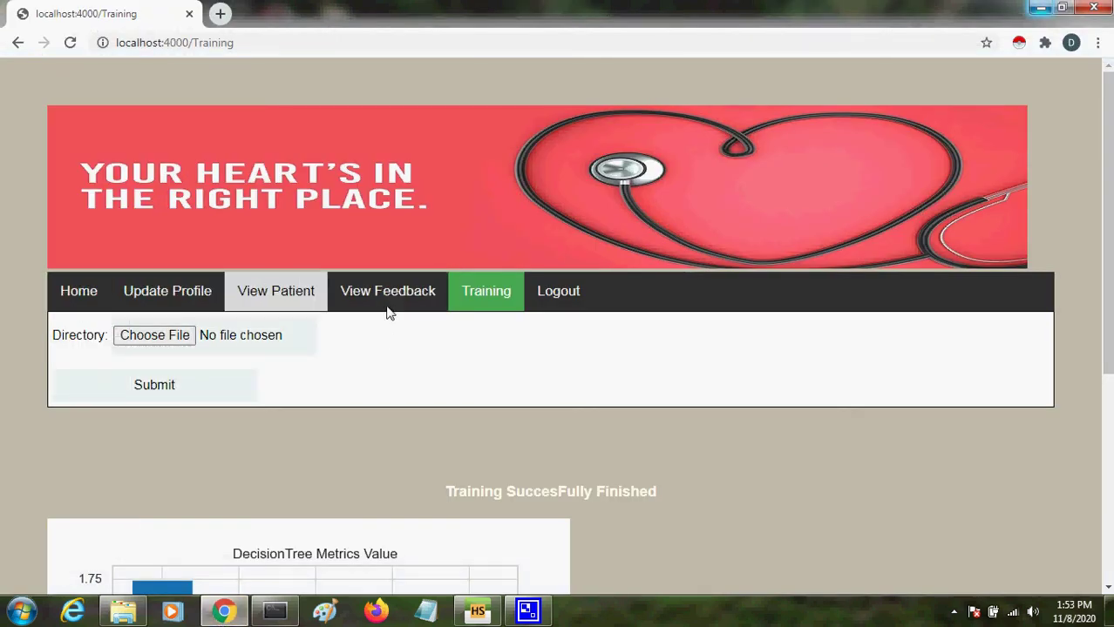
left_click(560, 292)
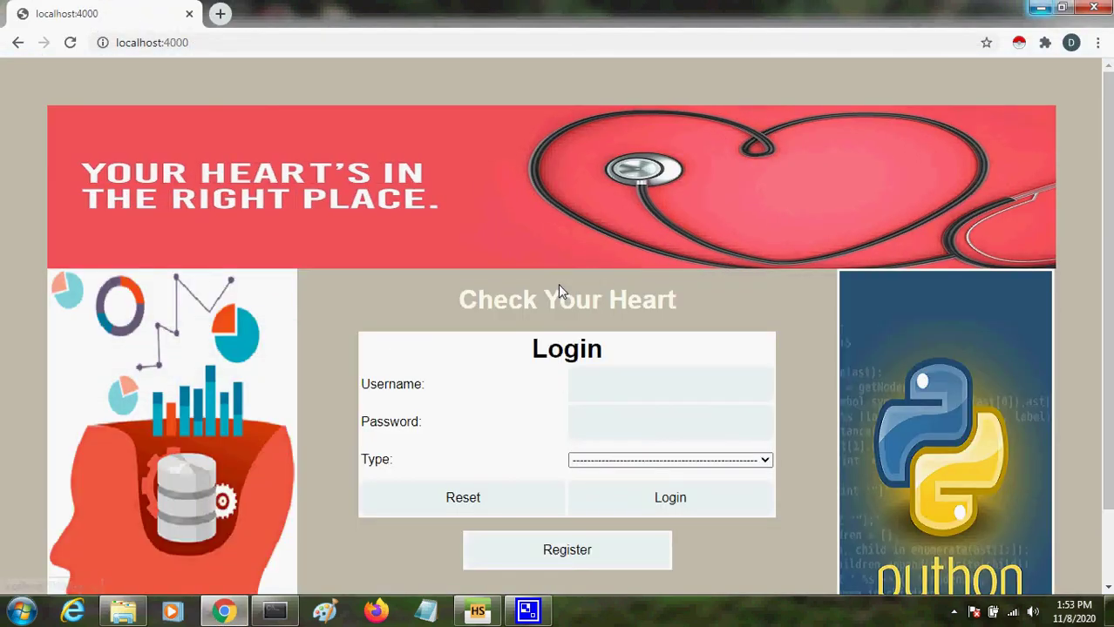
left_click(609, 384)
type("test")
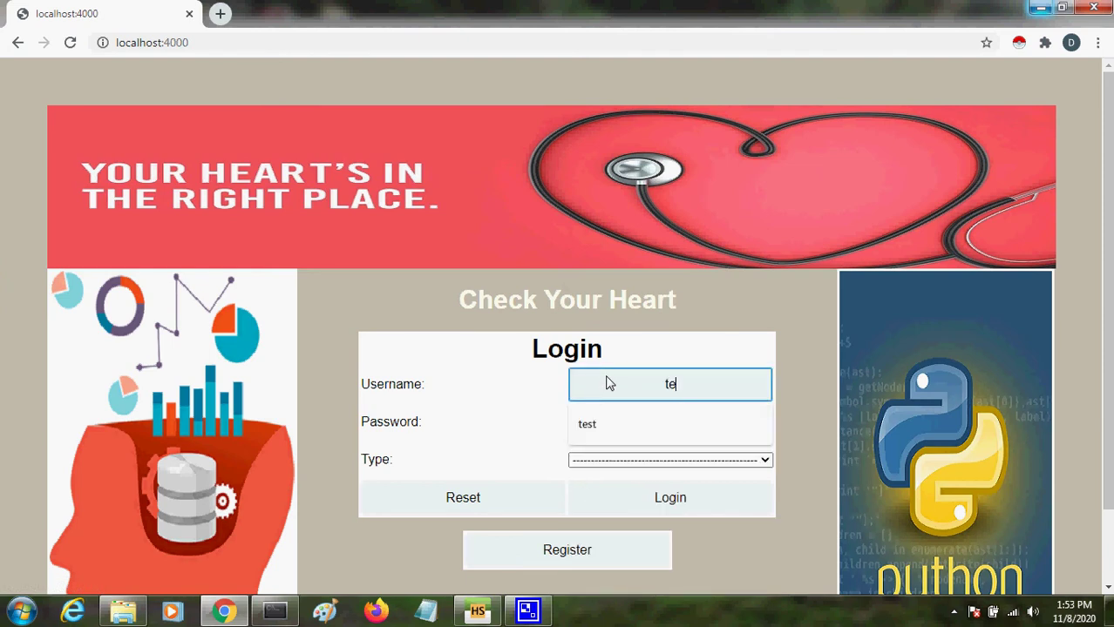
key("Tab")
type("test")
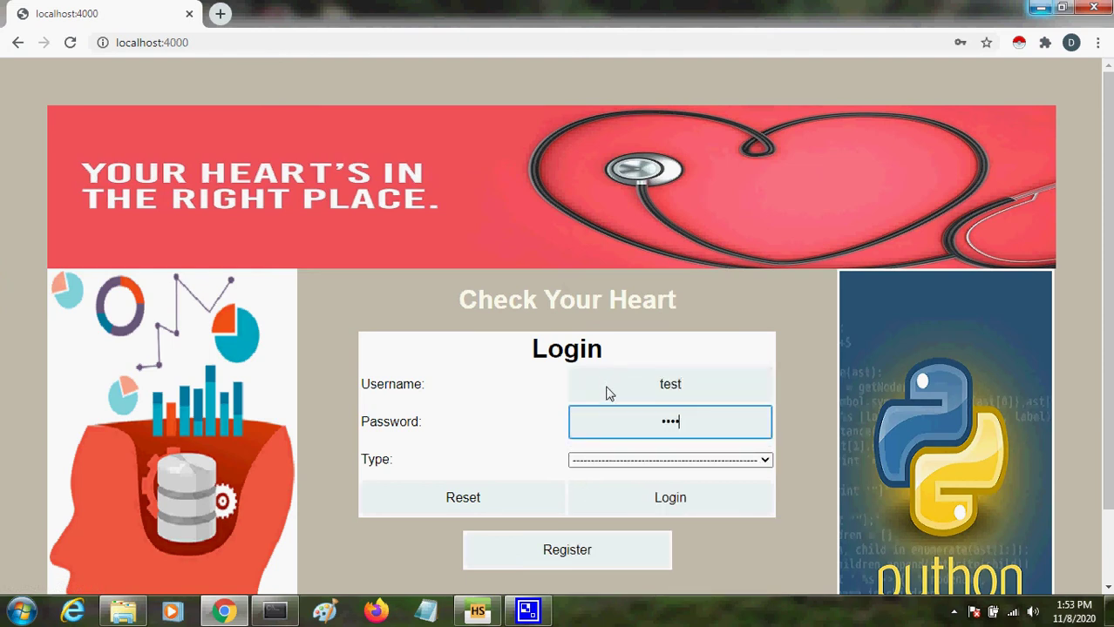
left_click(647, 462)
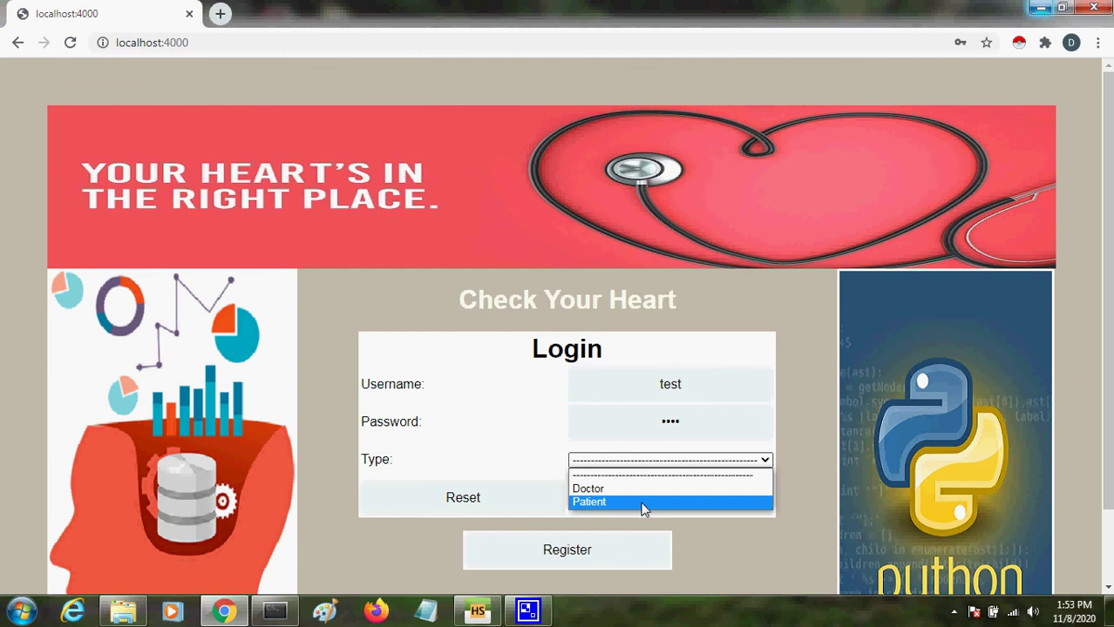
Log in with the Patient account type and review patient test's profile details.
left_click(643, 503)
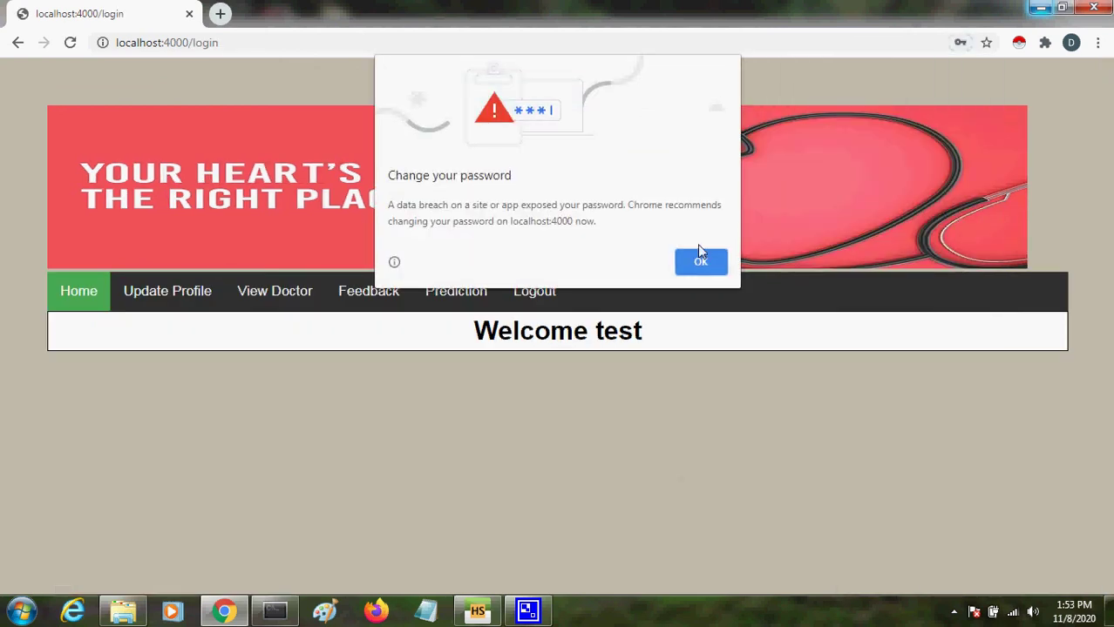
left_click(702, 262)
left_click(183, 304)
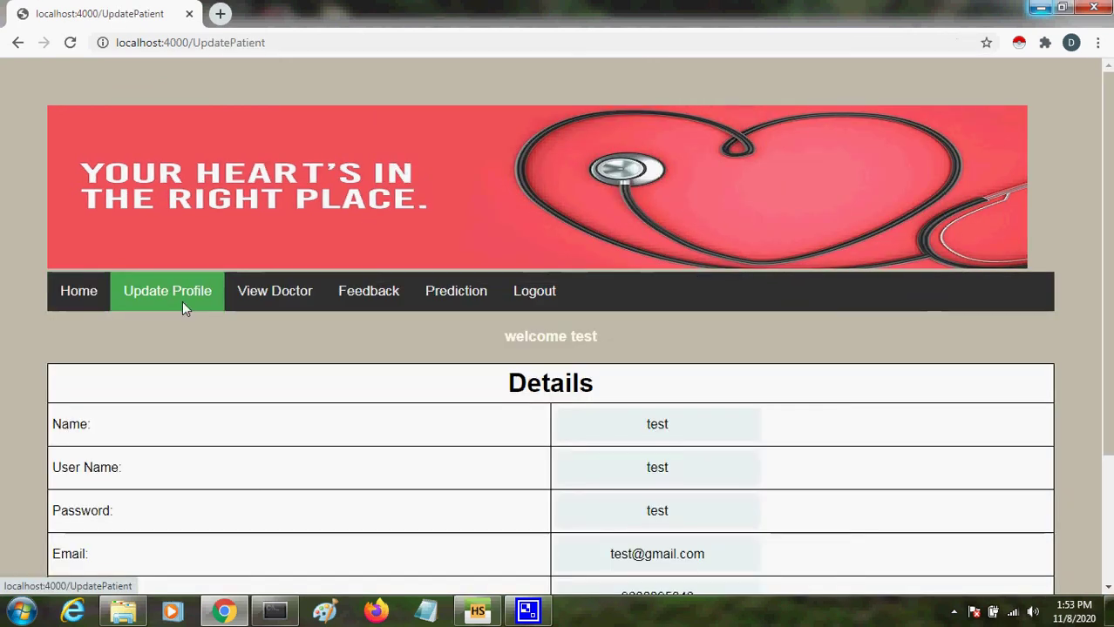
scroll(750, 331, "down", 3)
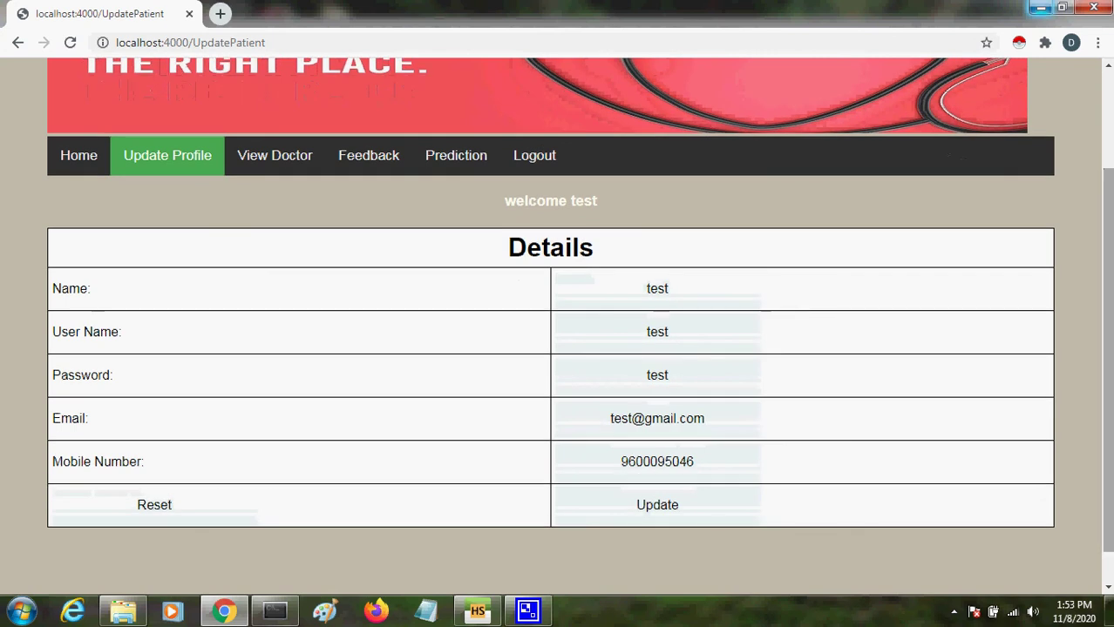
scroll(662, 290, "up", 1)
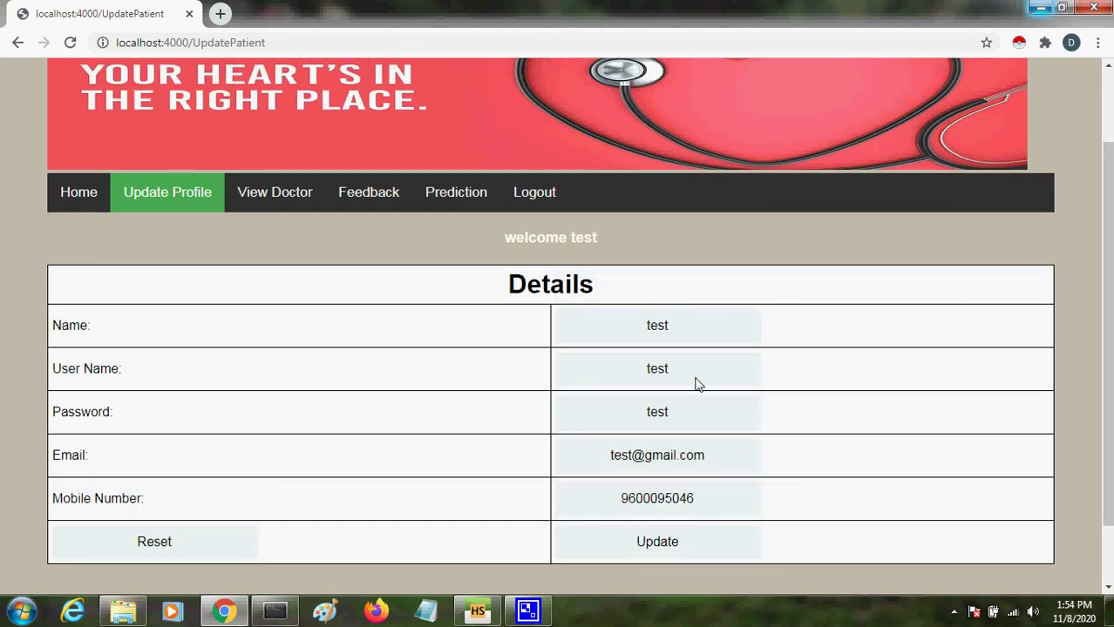
View the list of registered doctors.
left_click(284, 200)
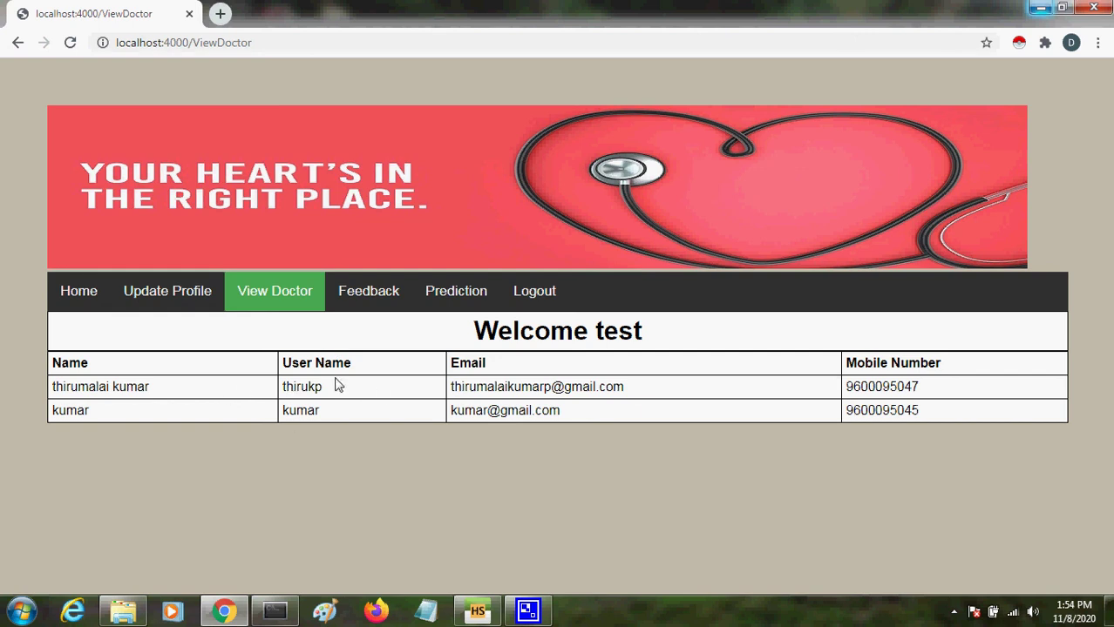
left_click_drag(466, 399, 509, 419)
left_click(509, 419)
Open the feedback form and address it to doctor kumar.
left_click(376, 299)
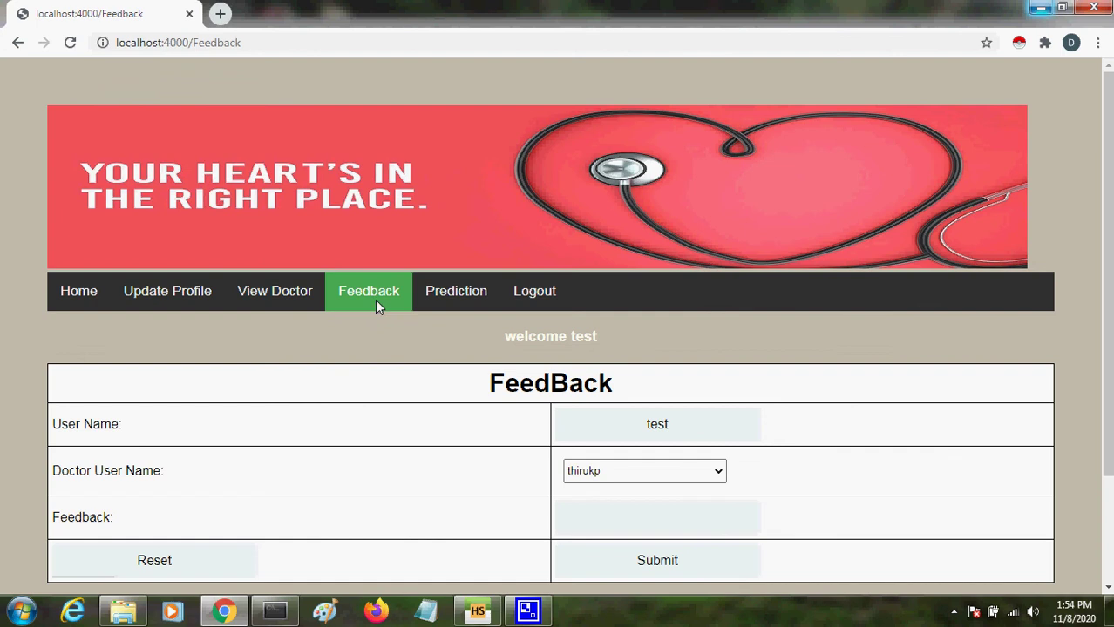
scroll(747, 258, "down", 2)
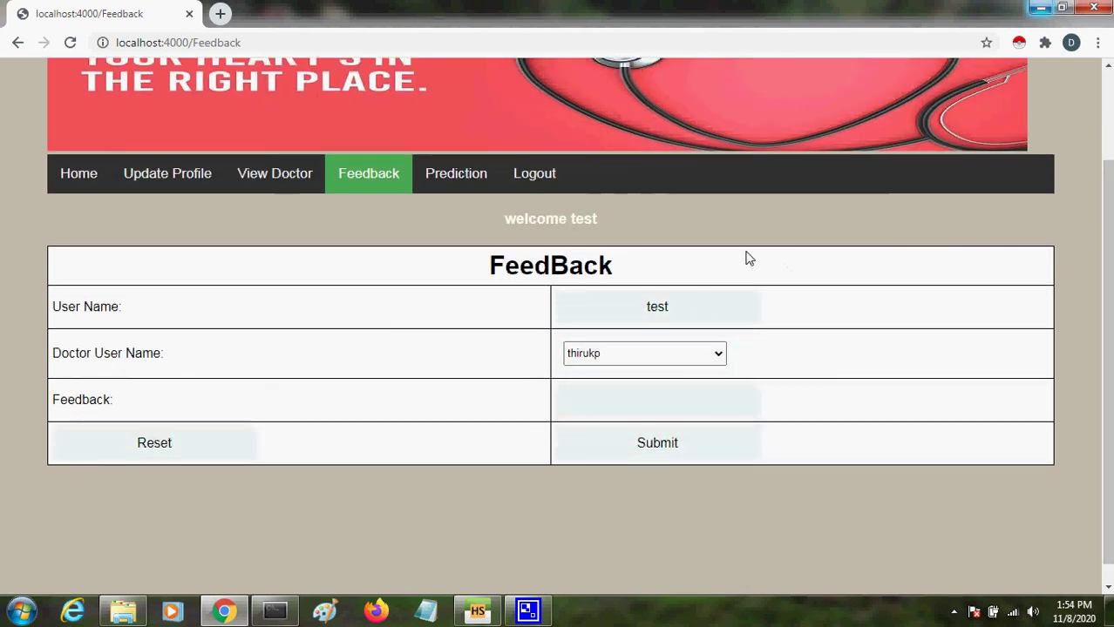
left_click(693, 305)
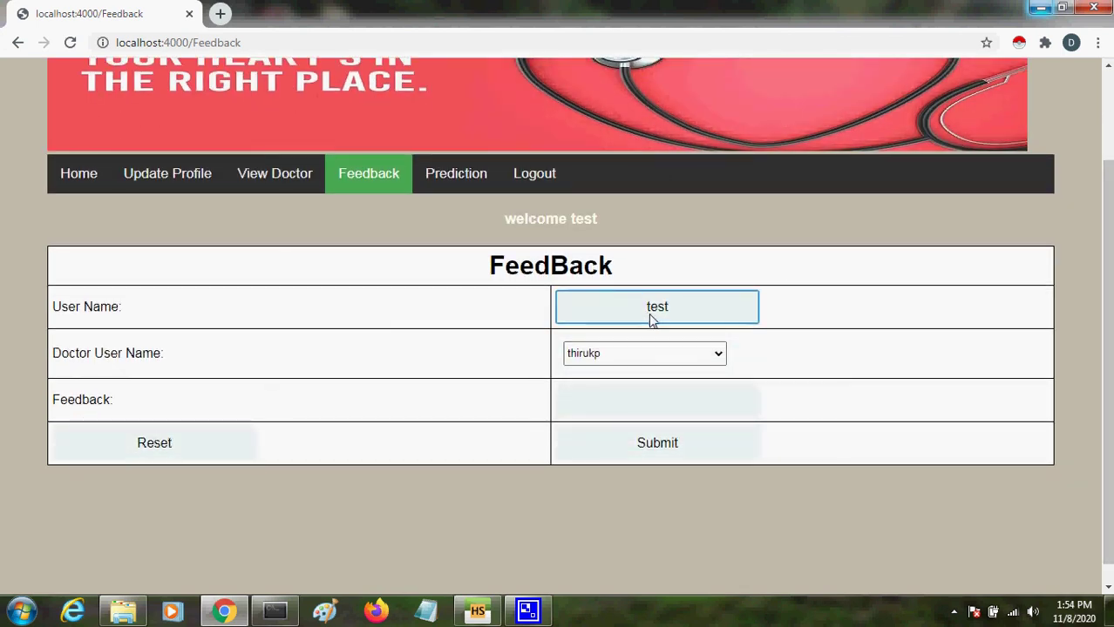
left_click(669, 356)
left_click(643, 393)
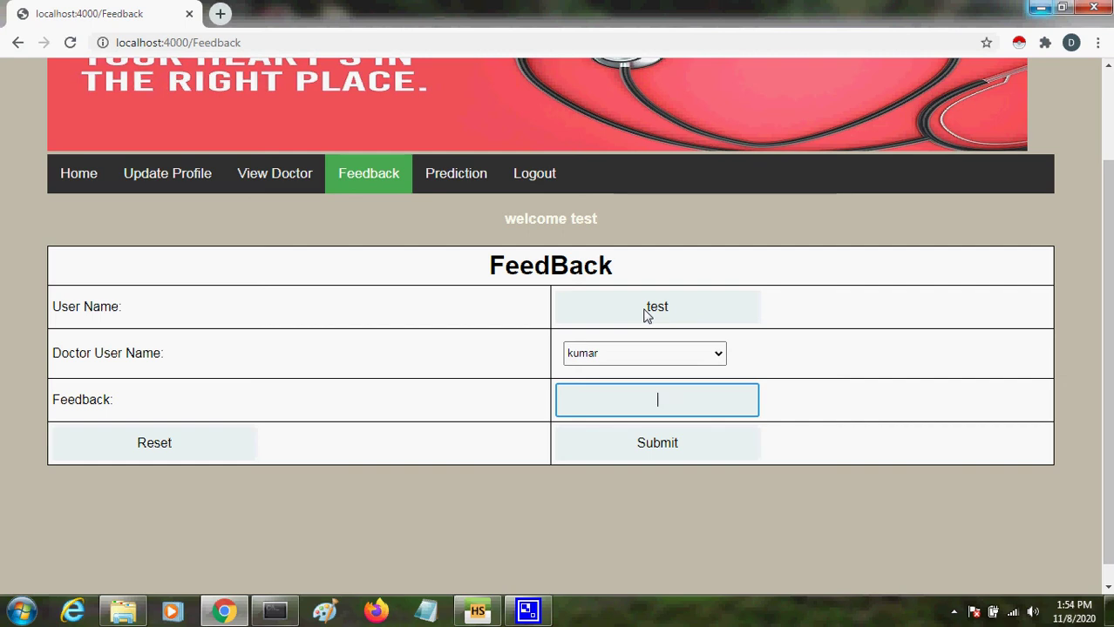
Submit the question 'Should I continue my tablest?' and check the feedback table.
type("Shoul")
type("d I continu")
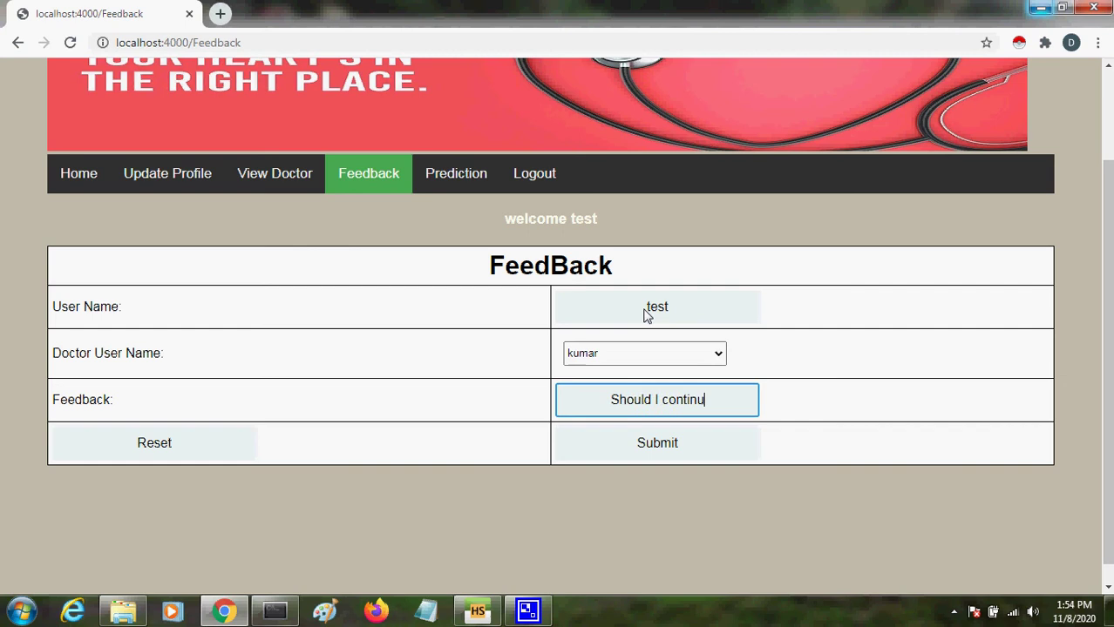
type("e my tab")
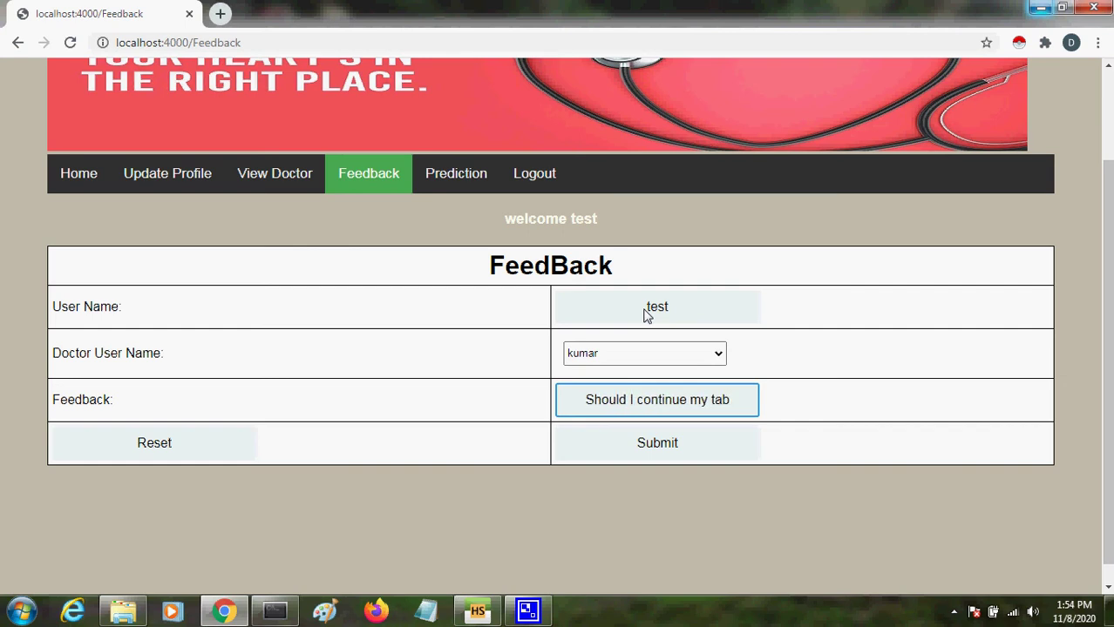
type("ul")
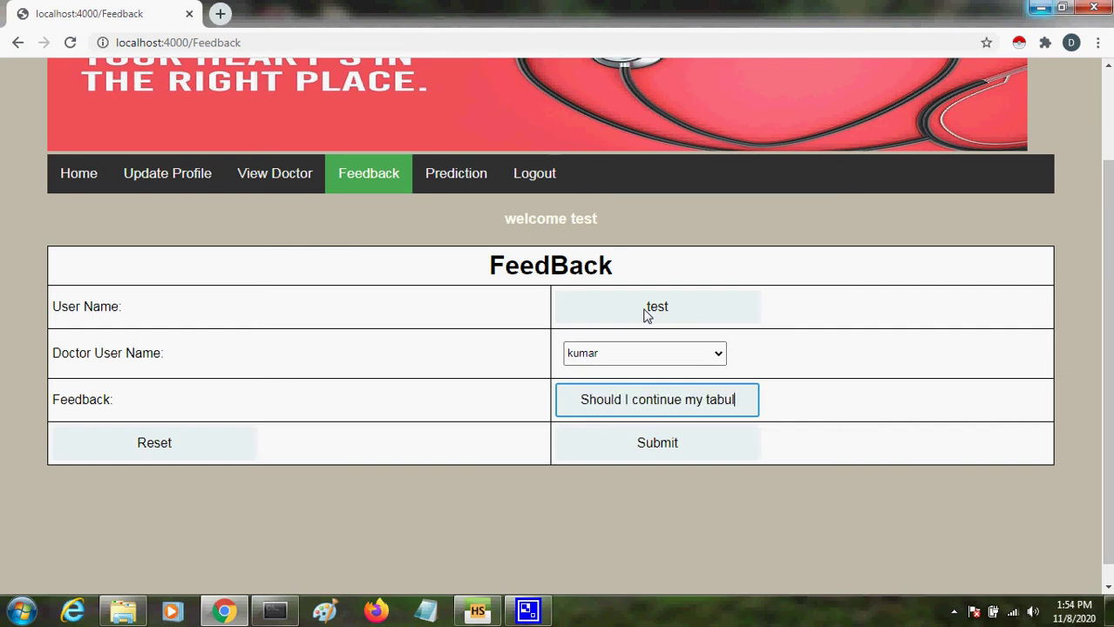
type("e")
type("ts?/")
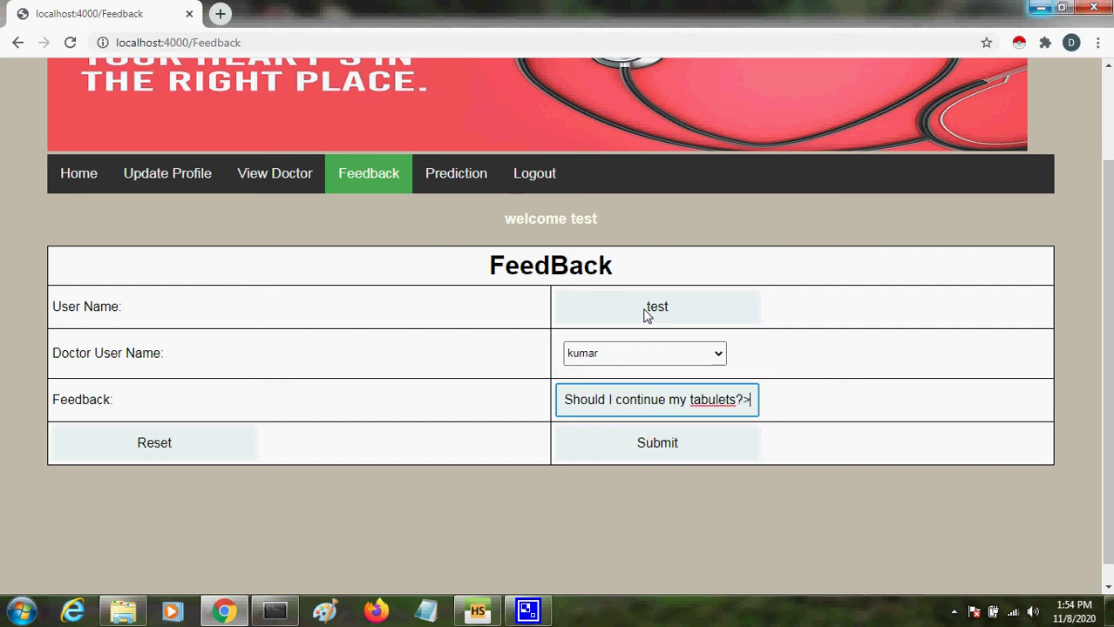
key("BackSpace")
key("BackSpace")
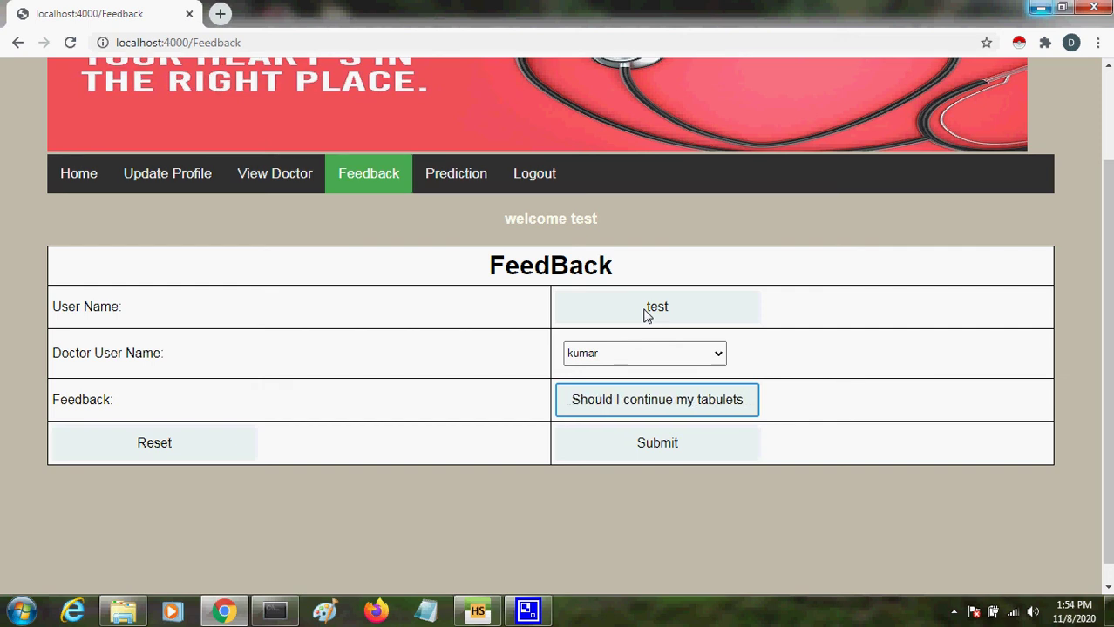
key("BackSpace")
key("BackSpace")
key("BackSpace")
key("BackSpace")
key("BackSpace")
type("les")
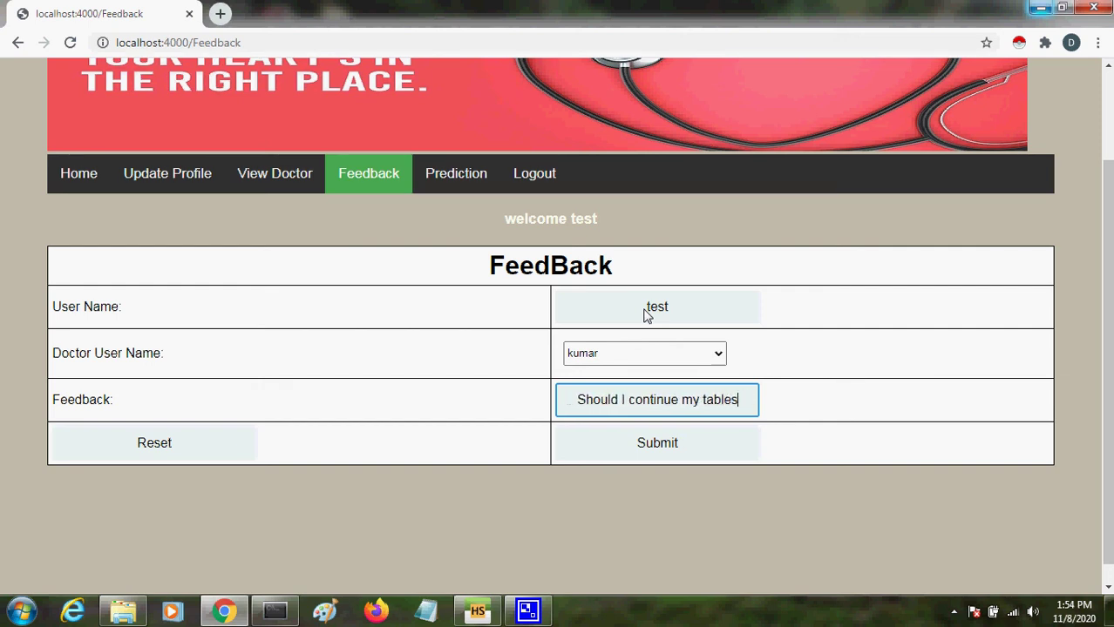
type("t?")
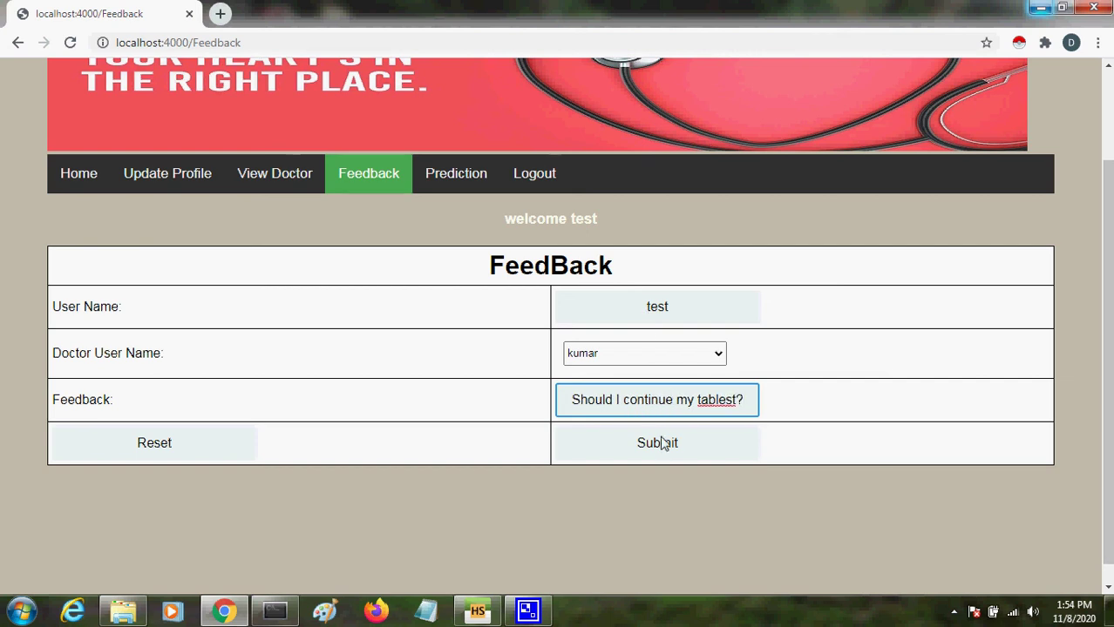
left_click(659, 446)
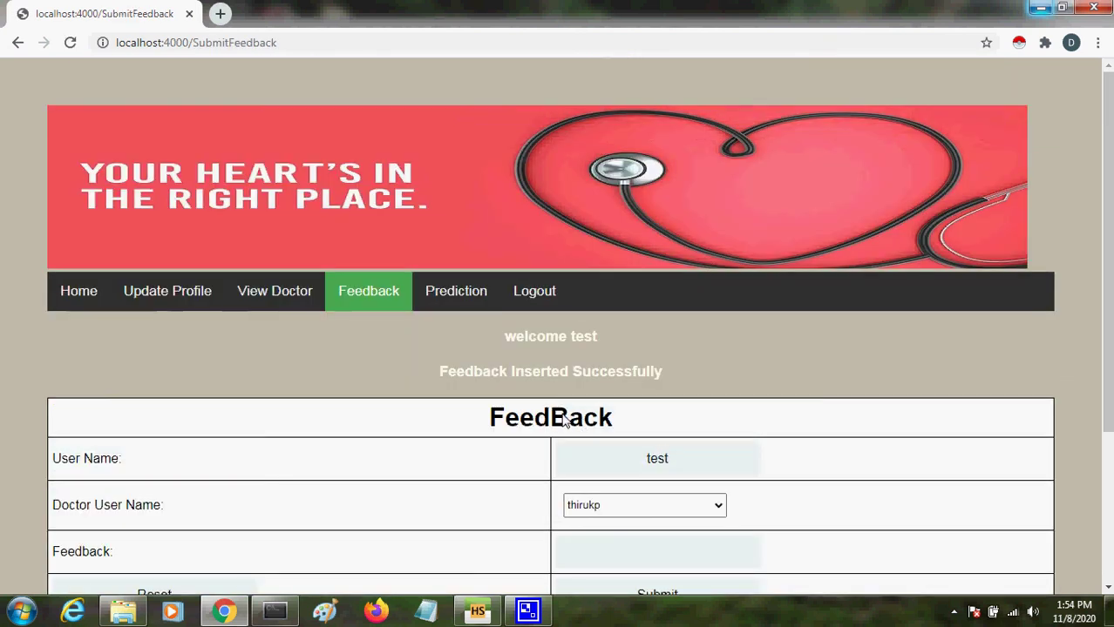
scroll(698, 479, "down", 3)
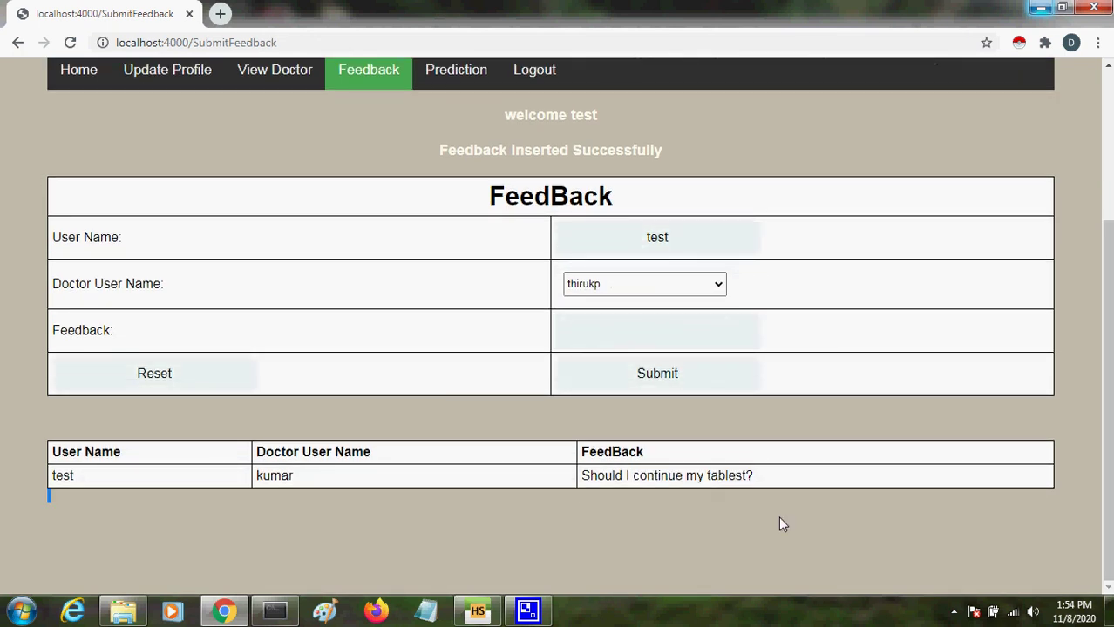
scroll(641, 371, "up", 3)
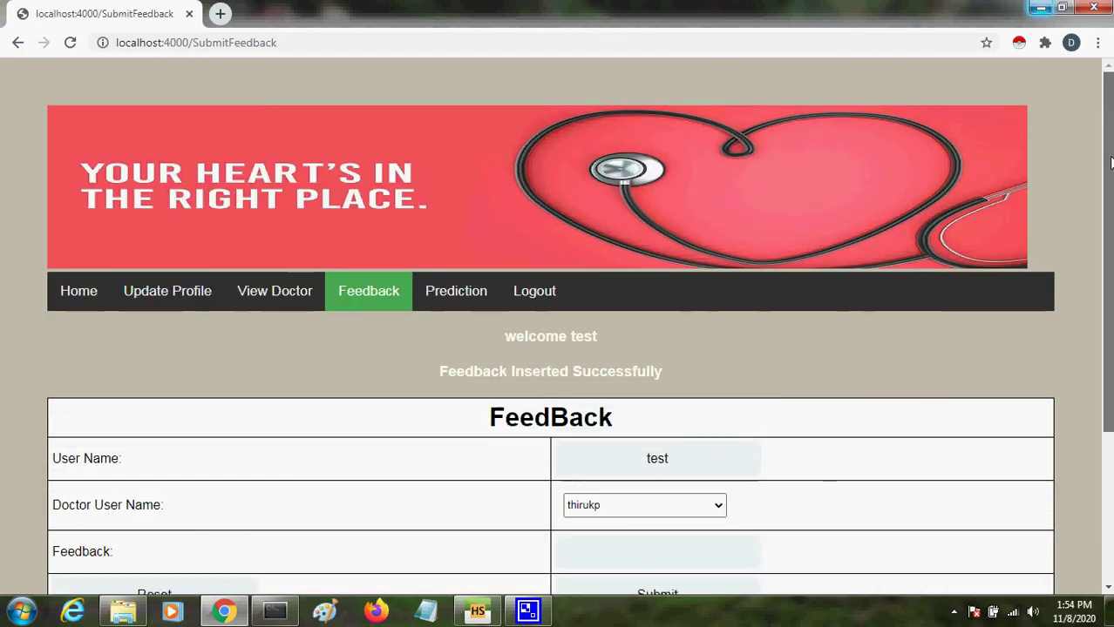
Enter Age 38, Sex 0, ChestPain 2, RestBP 99 and Chol 177 in the prediction form.
left_click(464, 281)
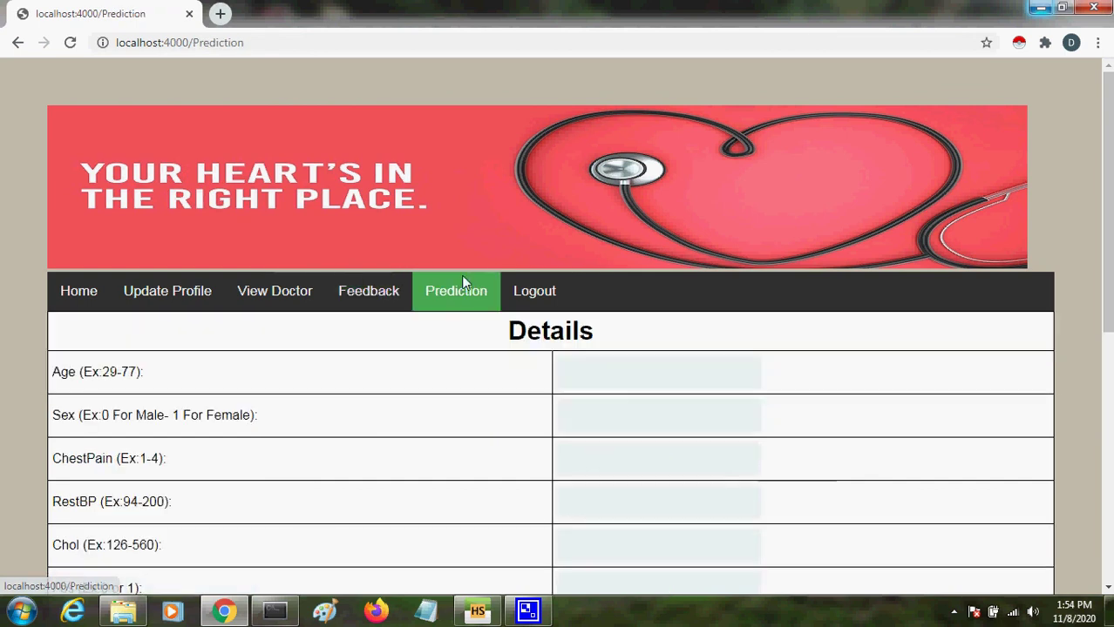
scroll(1049, 236, "down", 2)
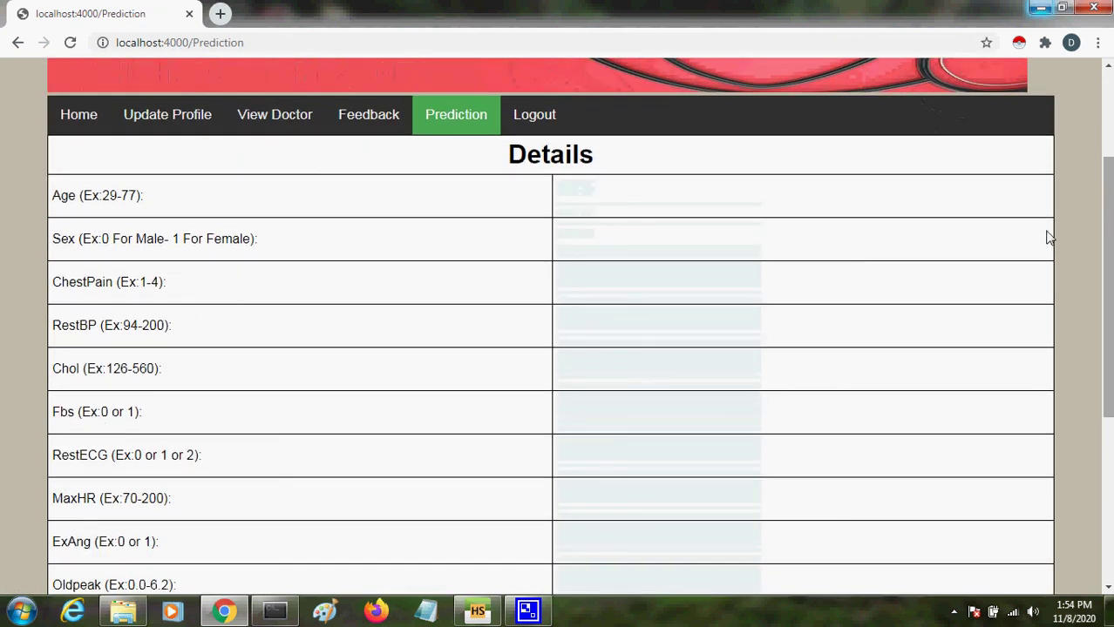
left_click(713, 209)
type("38")
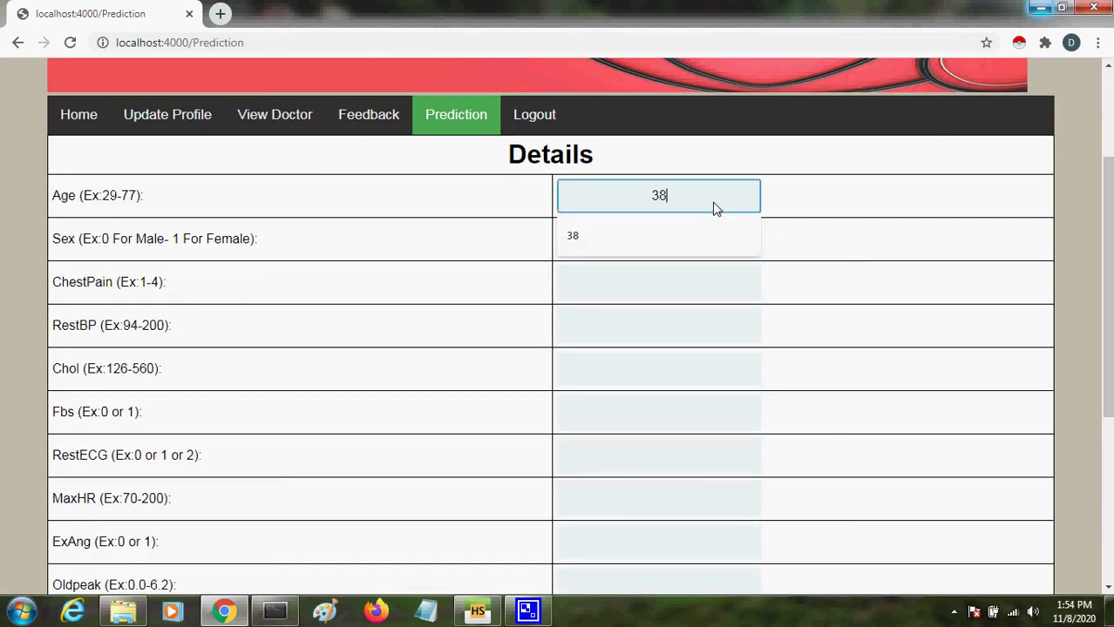
key("Tab")
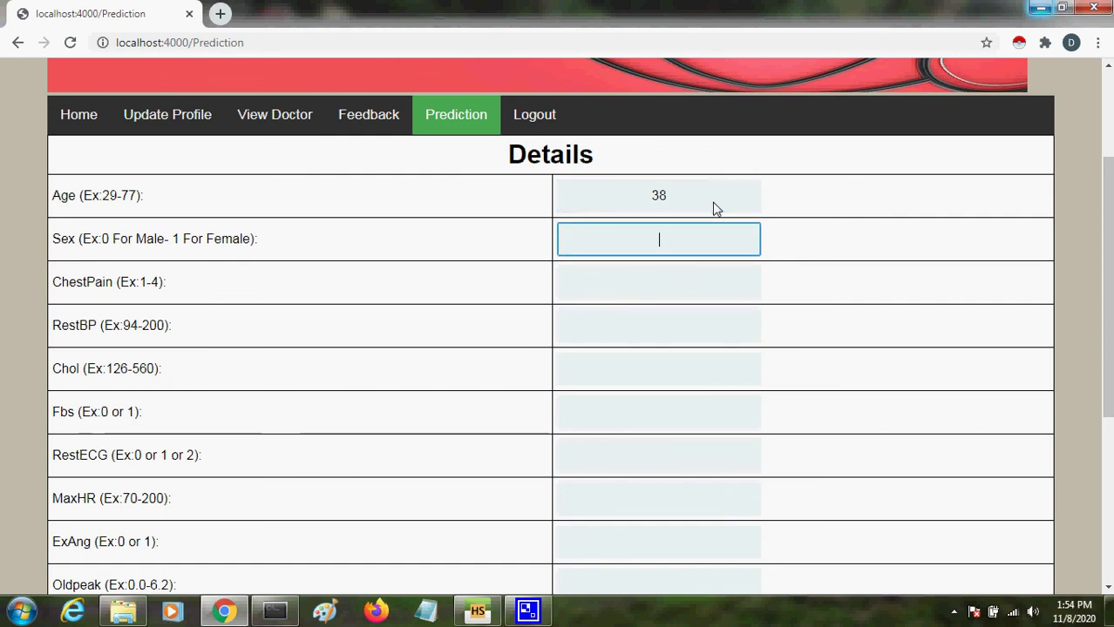
type("0")
key("Tab")
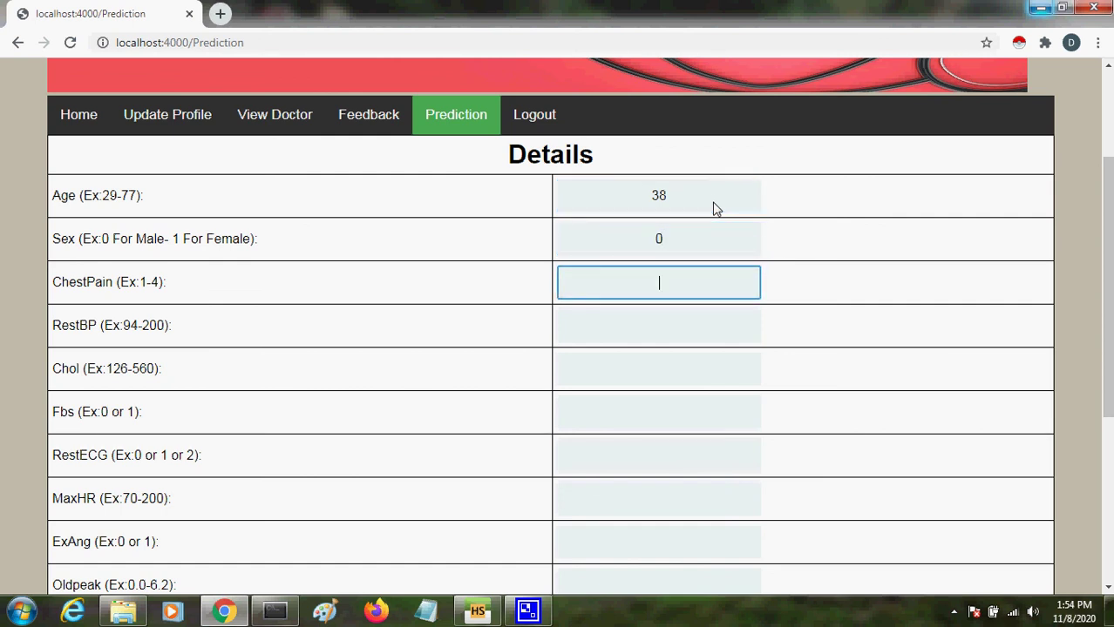
type("2")
key("Tab")
type("90")
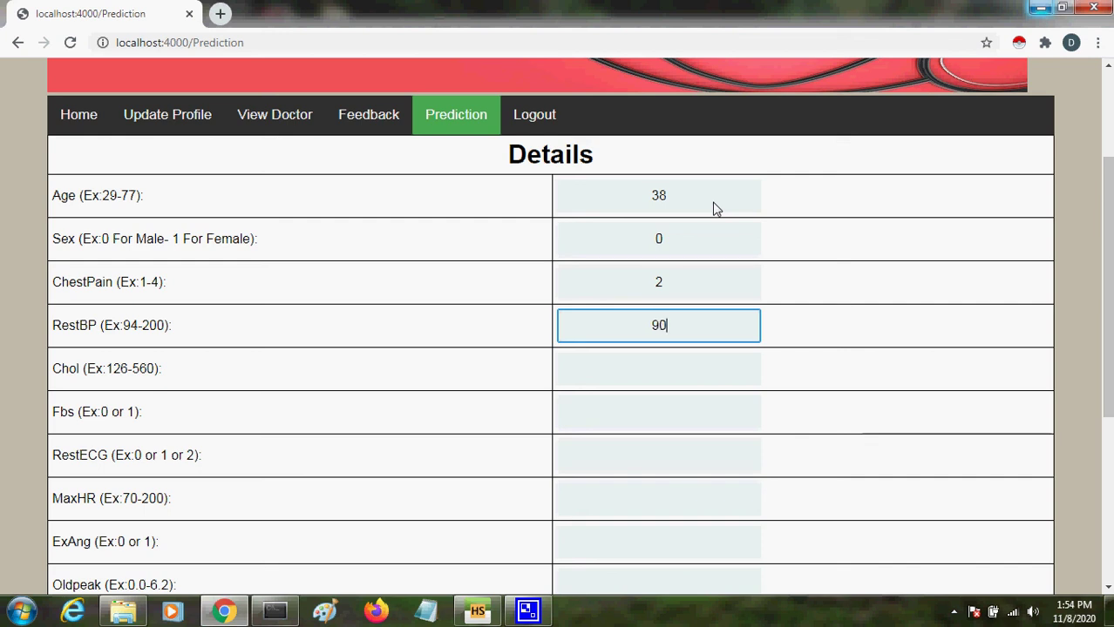
key("BackSpace")
type("9")
key("Tab")
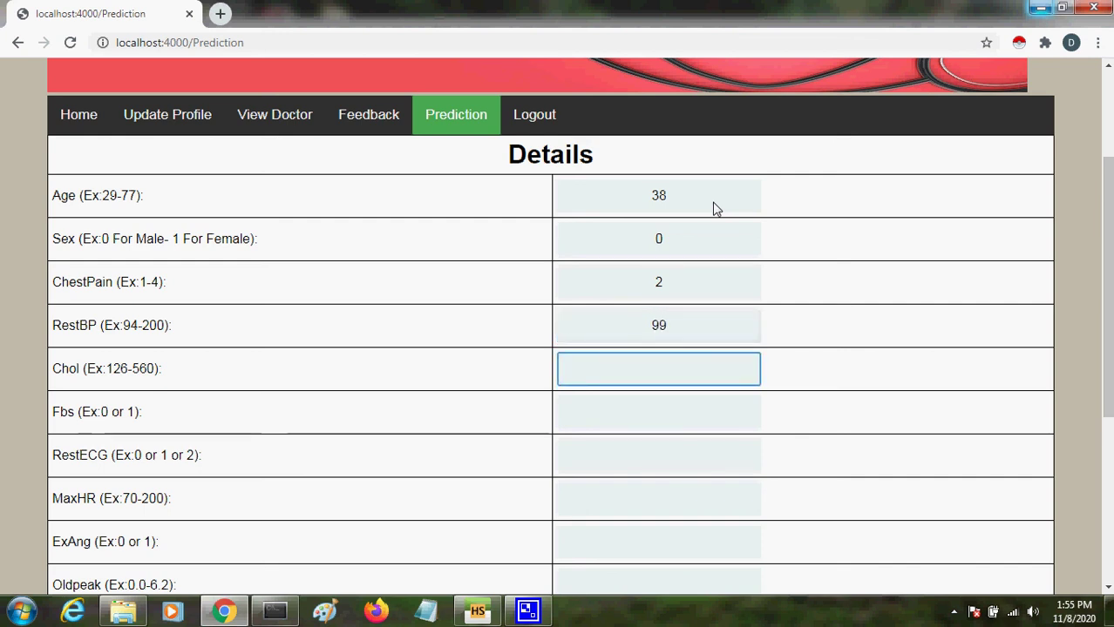
type("177")
Enter Fbs 0, RestECG 1, MaxHR 145, ExAng 0, Oldpeak 0.9, Slope 1, Ca 2, Thal 7.
key("Tab")
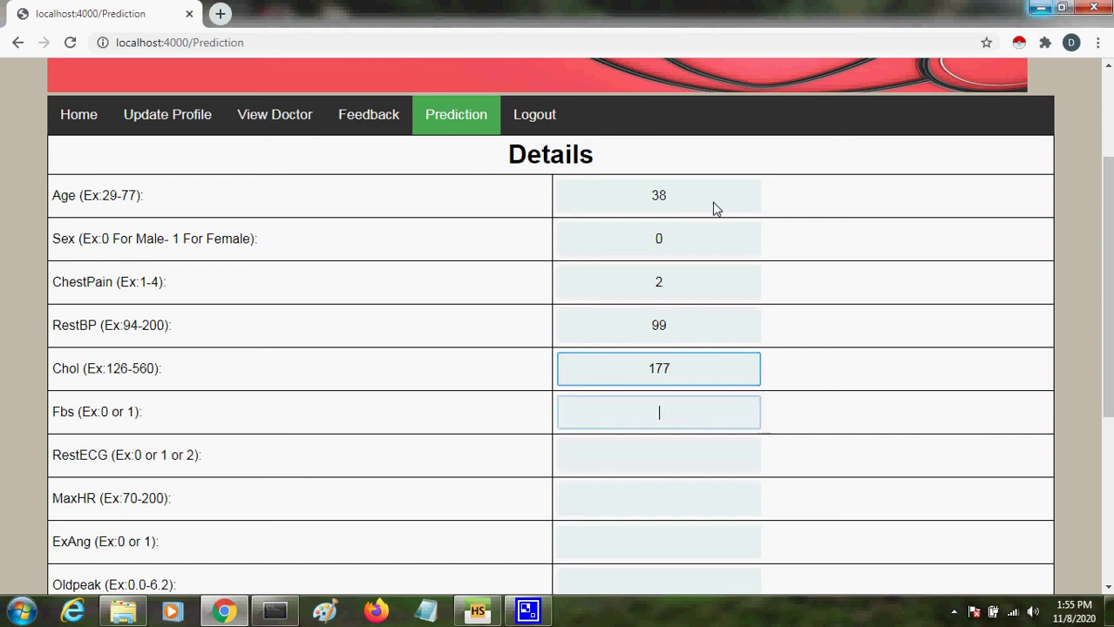
type("0")
key("Tab")
type("1")
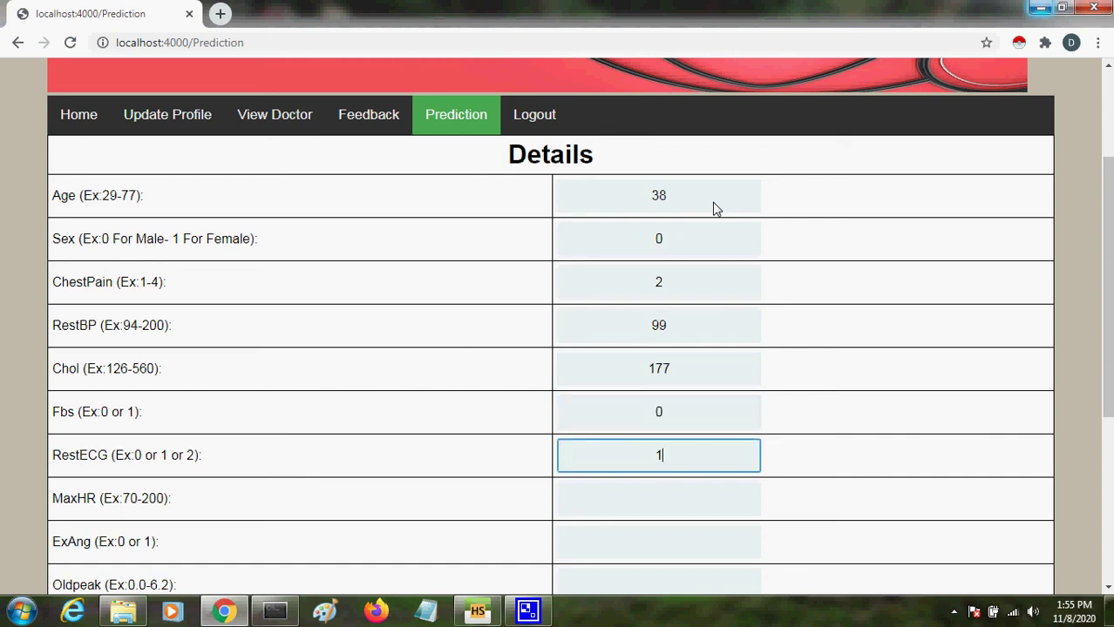
key("Tab")
type("14")
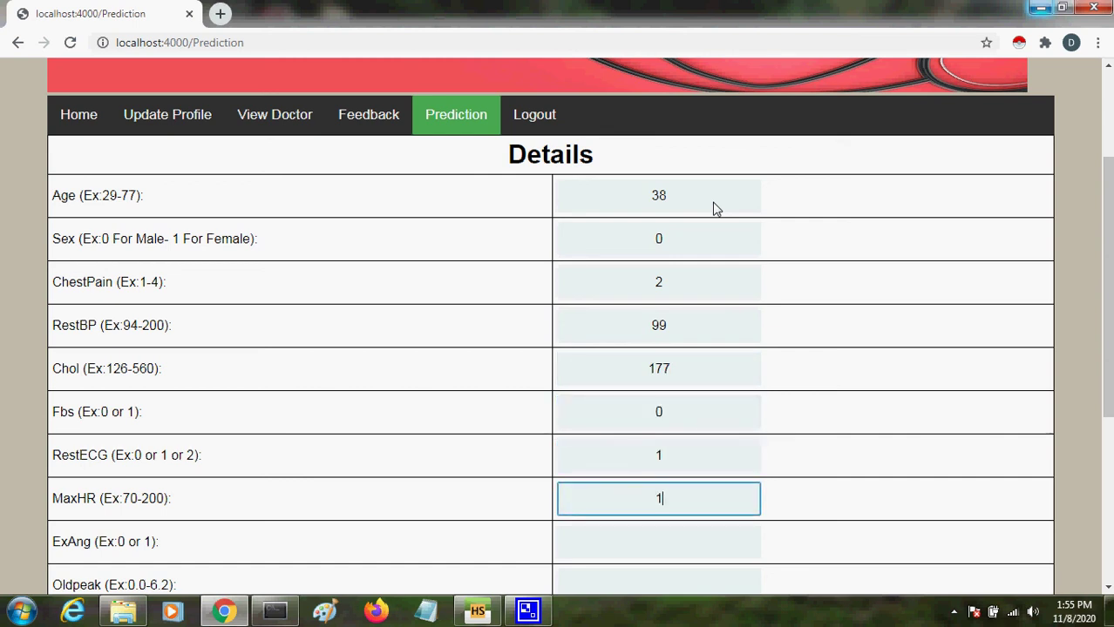
type("5")
key("Tab")
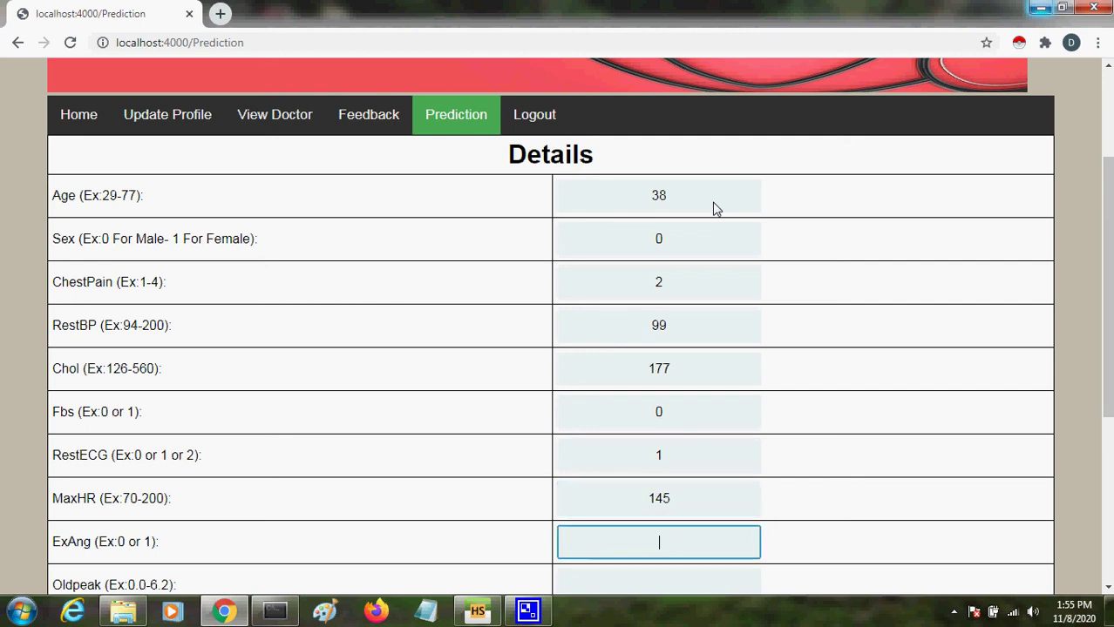
type("0")
key("Tab")
type("0")
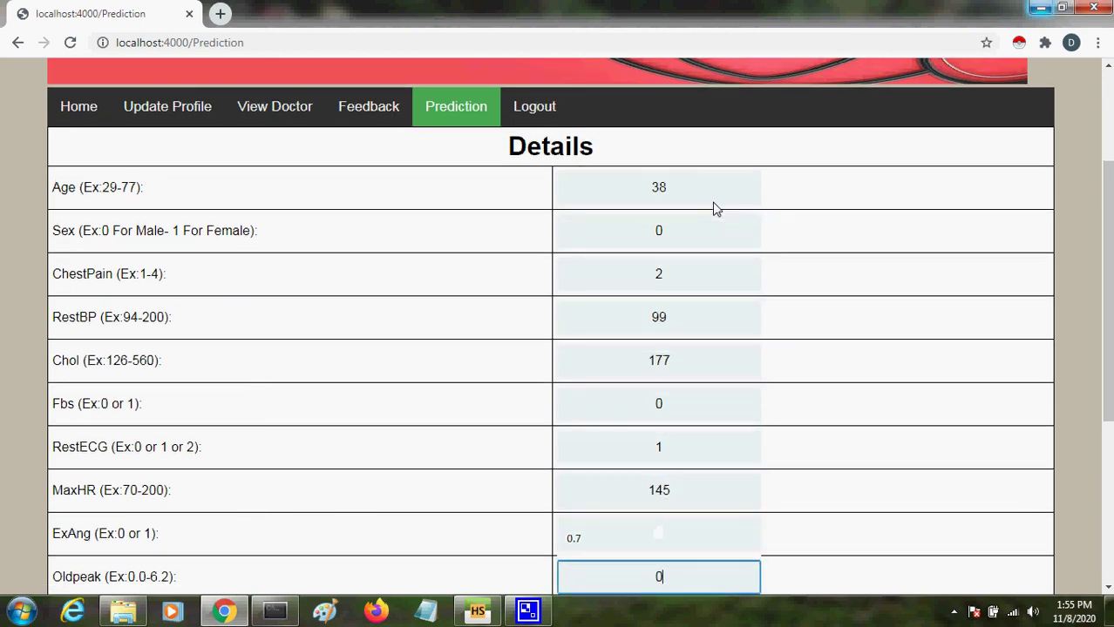
type(".9")
key("Tab")
type("1")
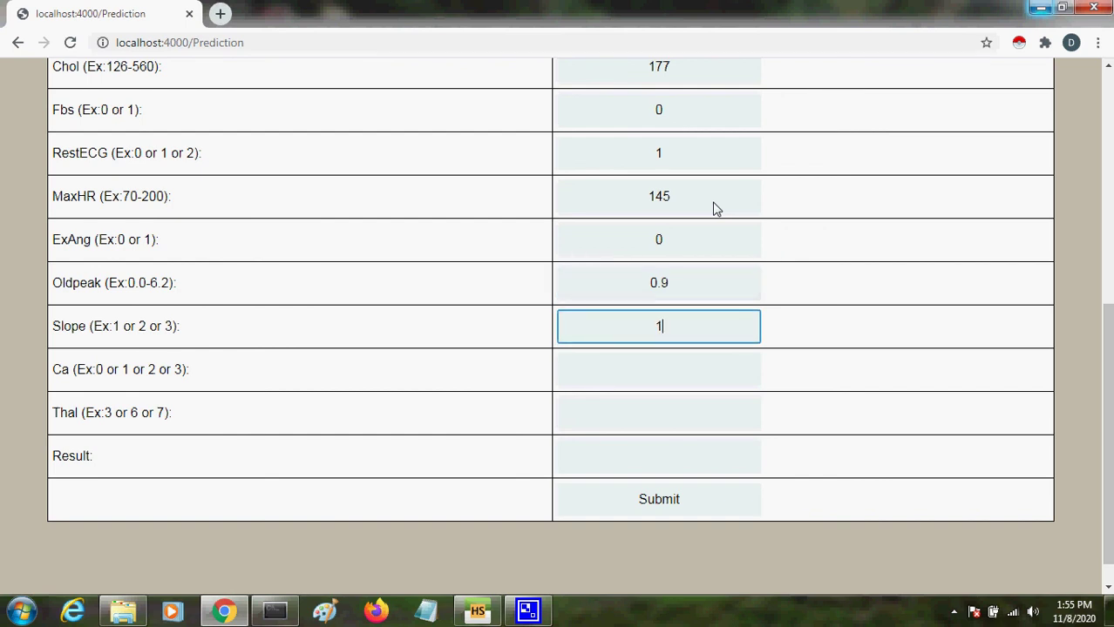
key("Tab")
key("Tab")
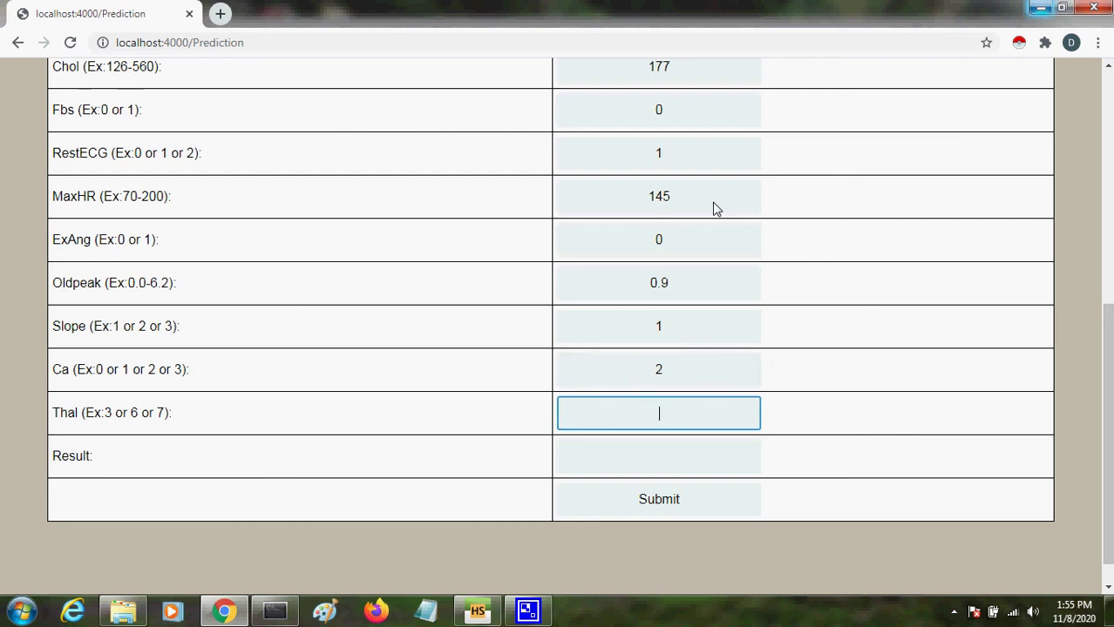
type("7")
key("Tab")
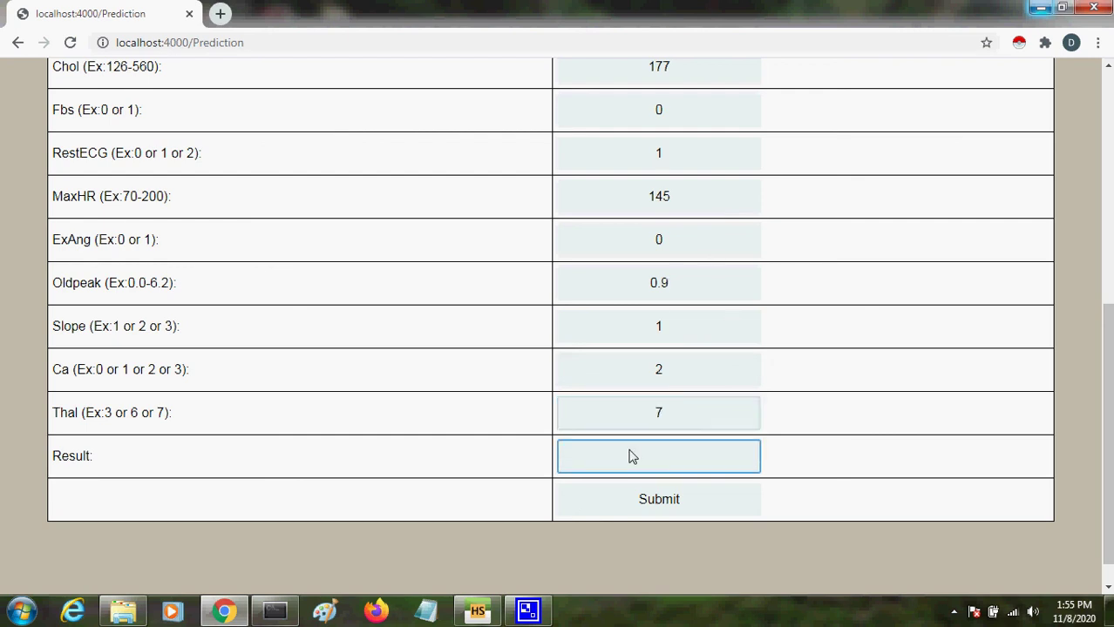
Submit the health values and highlight the predicted result 'High Blood Pressure'.
left_click(659, 505)
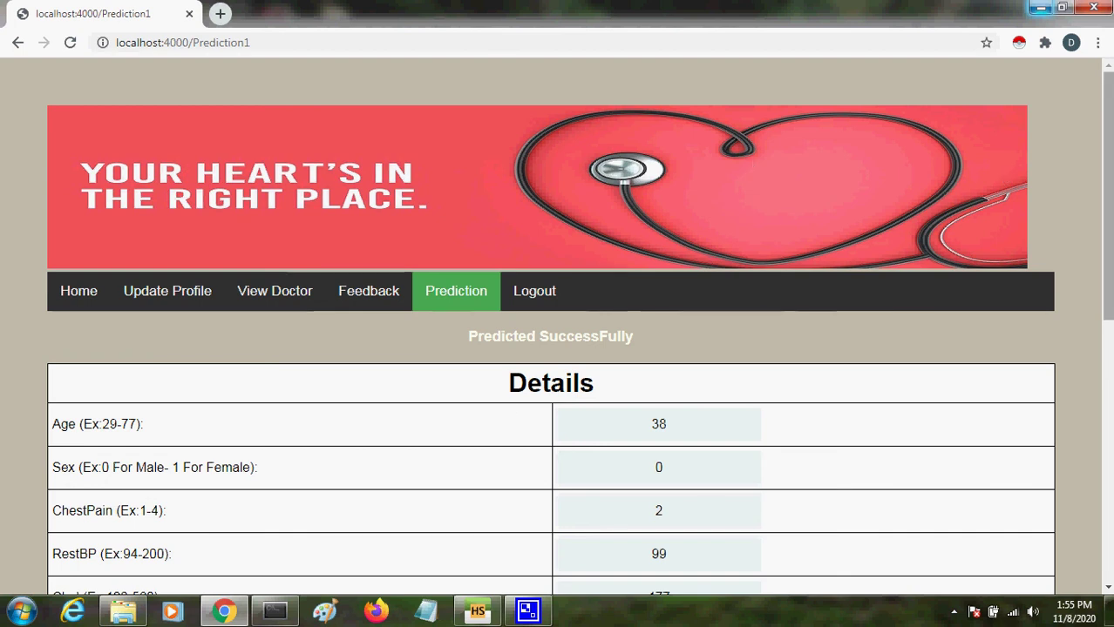
scroll(999, 171, "down", 2)
scroll(586, 448, "down", 3)
scroll(587, 448, "down", 1)
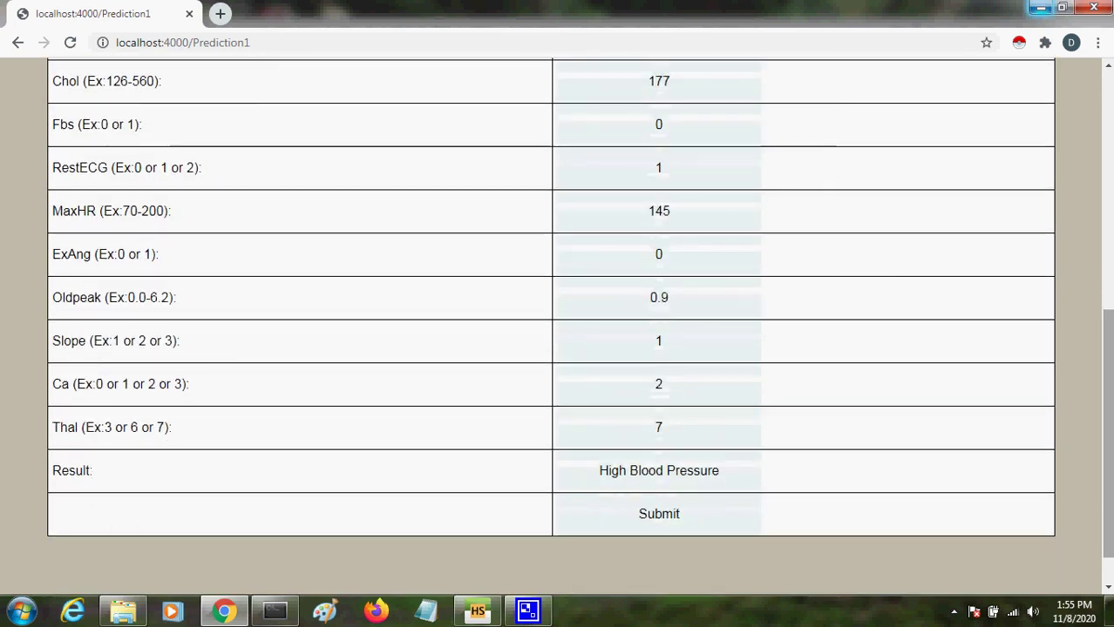
left_click_drag(593, 471, 745, 473)
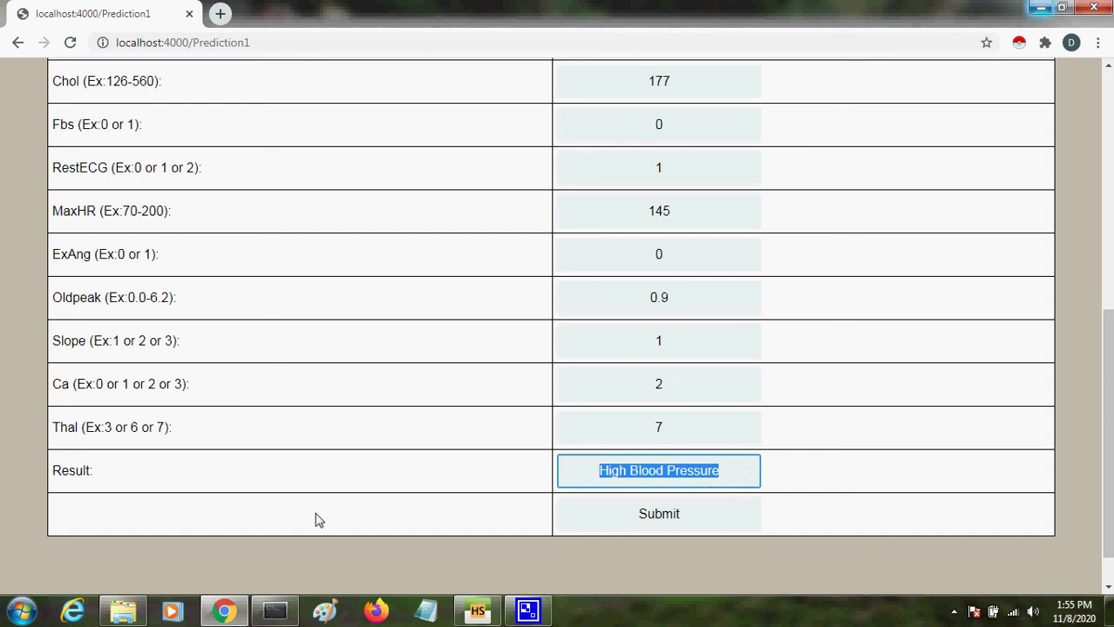
left_click(122, 612)
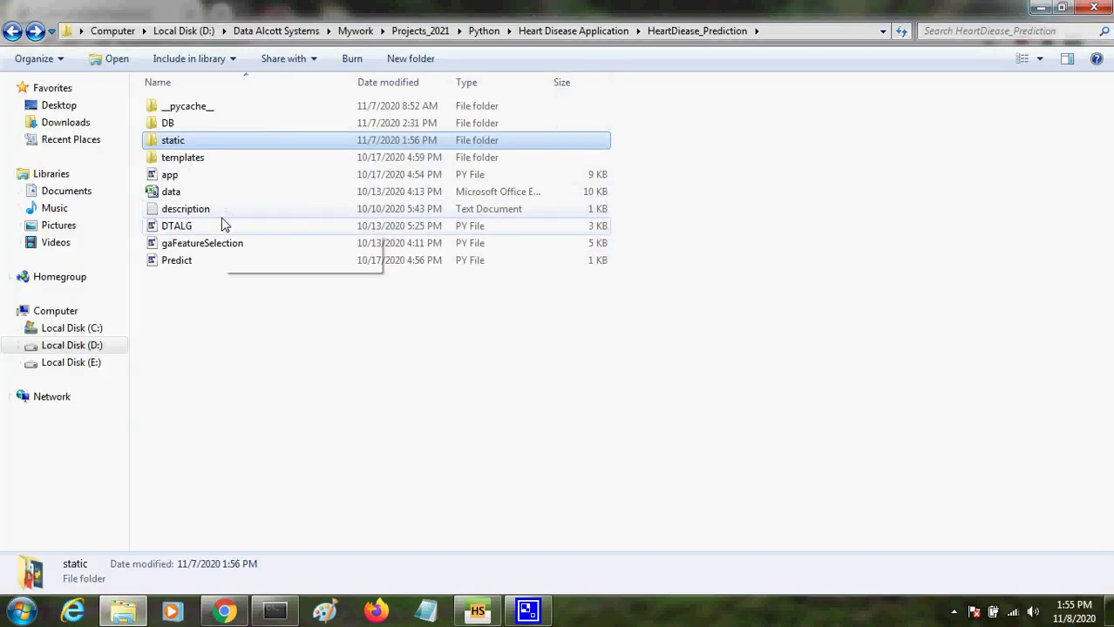
Open description.txt in Notepad and highlight the disease codes showing 1 means High Blood Pressure.
left_click(223, 219)
double_click(221, 211)
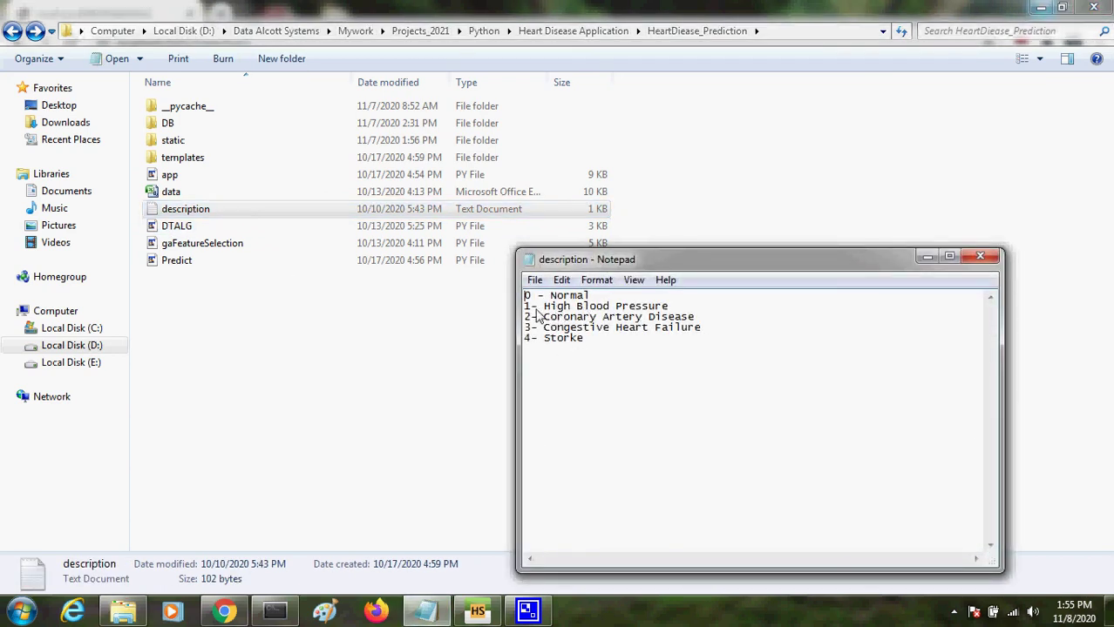
mouse_move(538, 309)
left_mouse_down()
mouse_move(520, 310)
mouse_move(660, 357)
left_mouse_up()
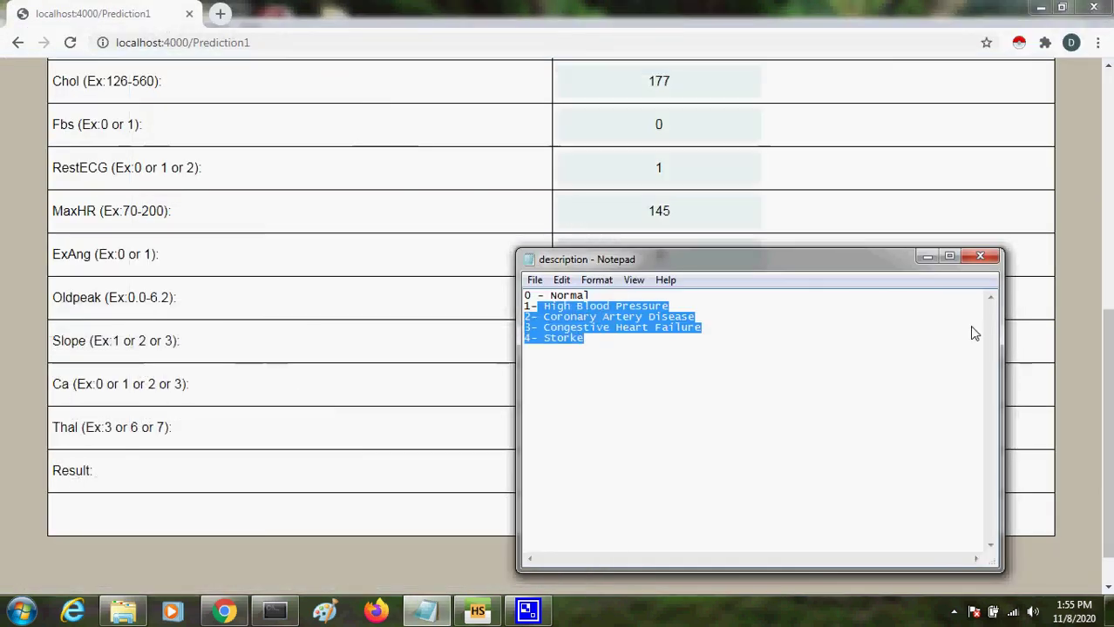
Minimize Notepad, reload the prediction page, and log out of patient test's account.
left_click(929, 256)
key("Return")
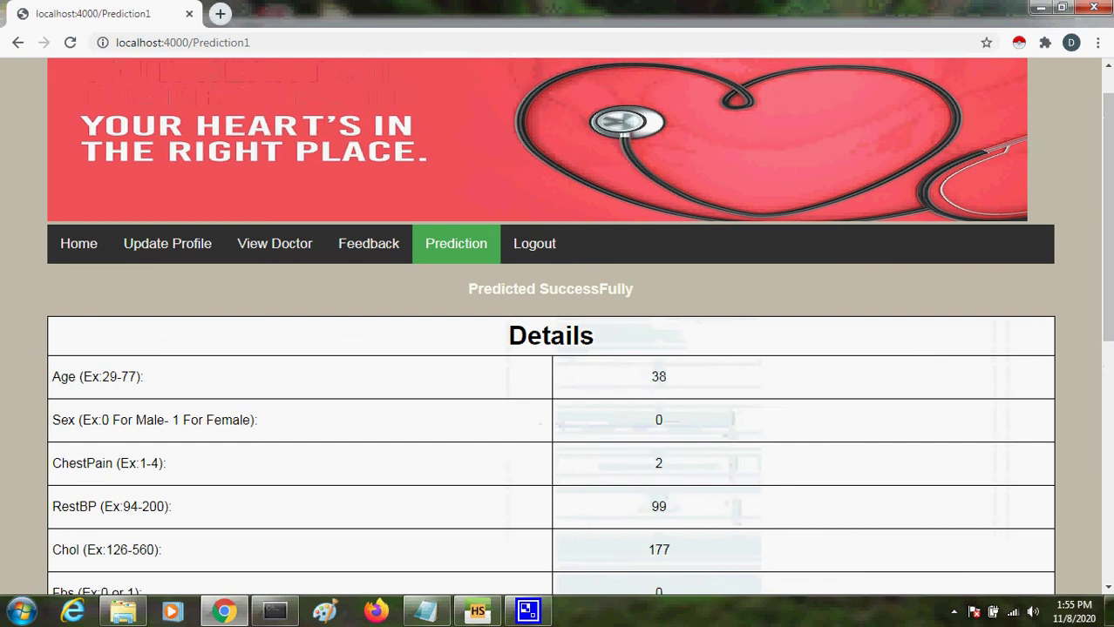
left_click(525, 247)
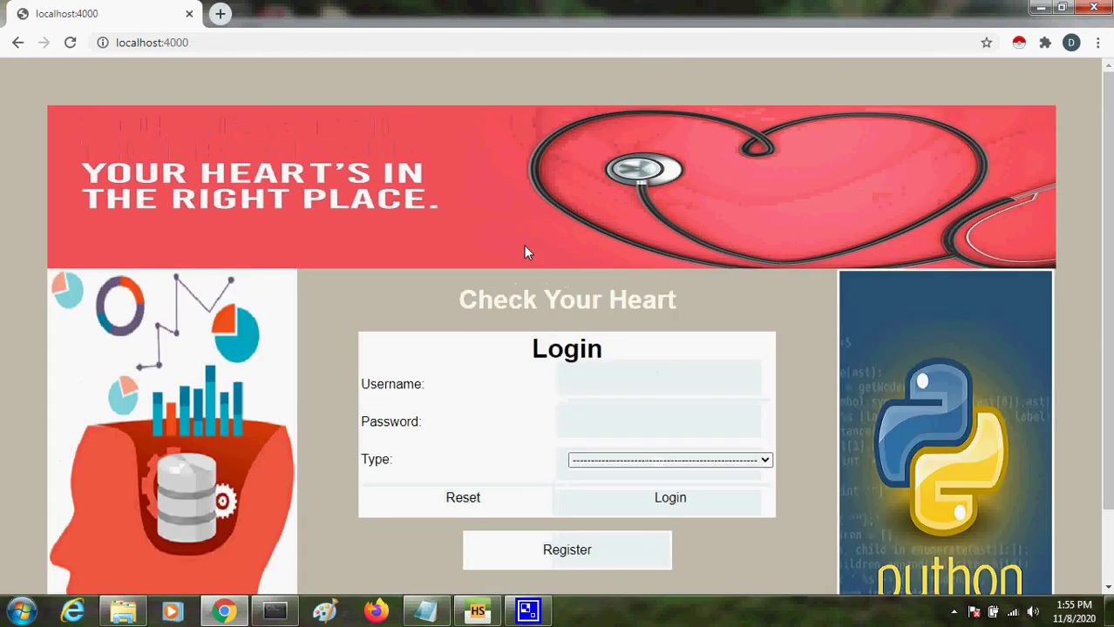